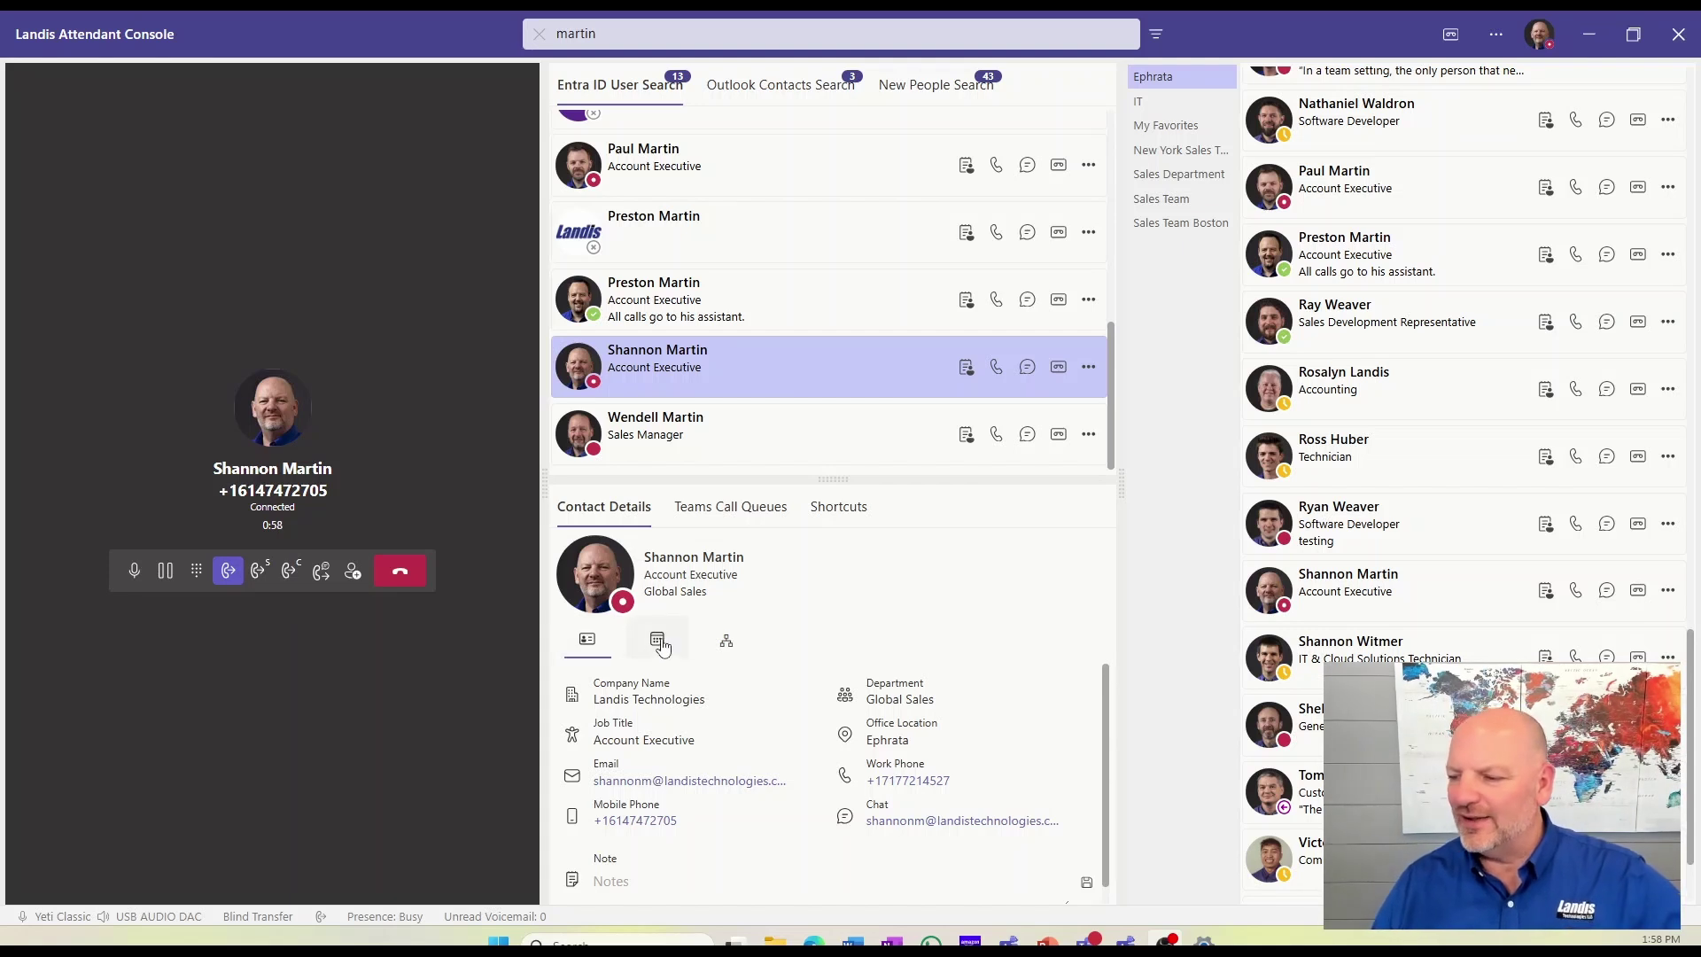
# Review the calendar of the contact on the connected call, and return to that person's contact information.
pyautogui.click(734, 316)
pyautogui.click(759, 372)
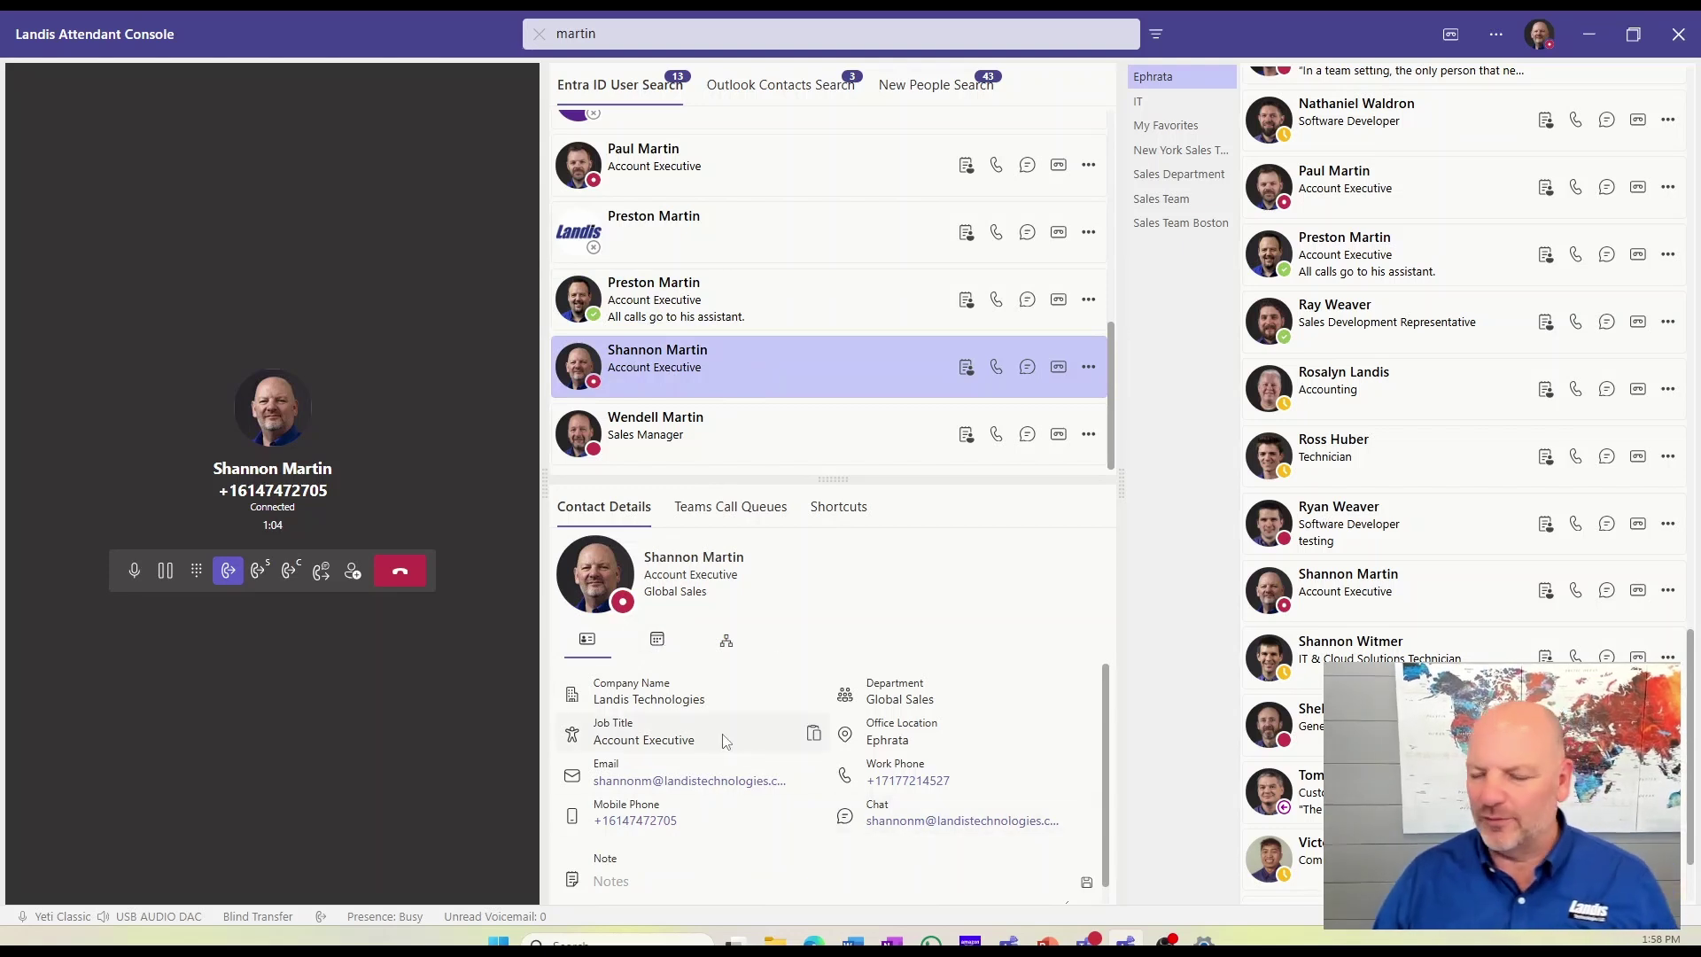
pyautogui.click(660, 641)
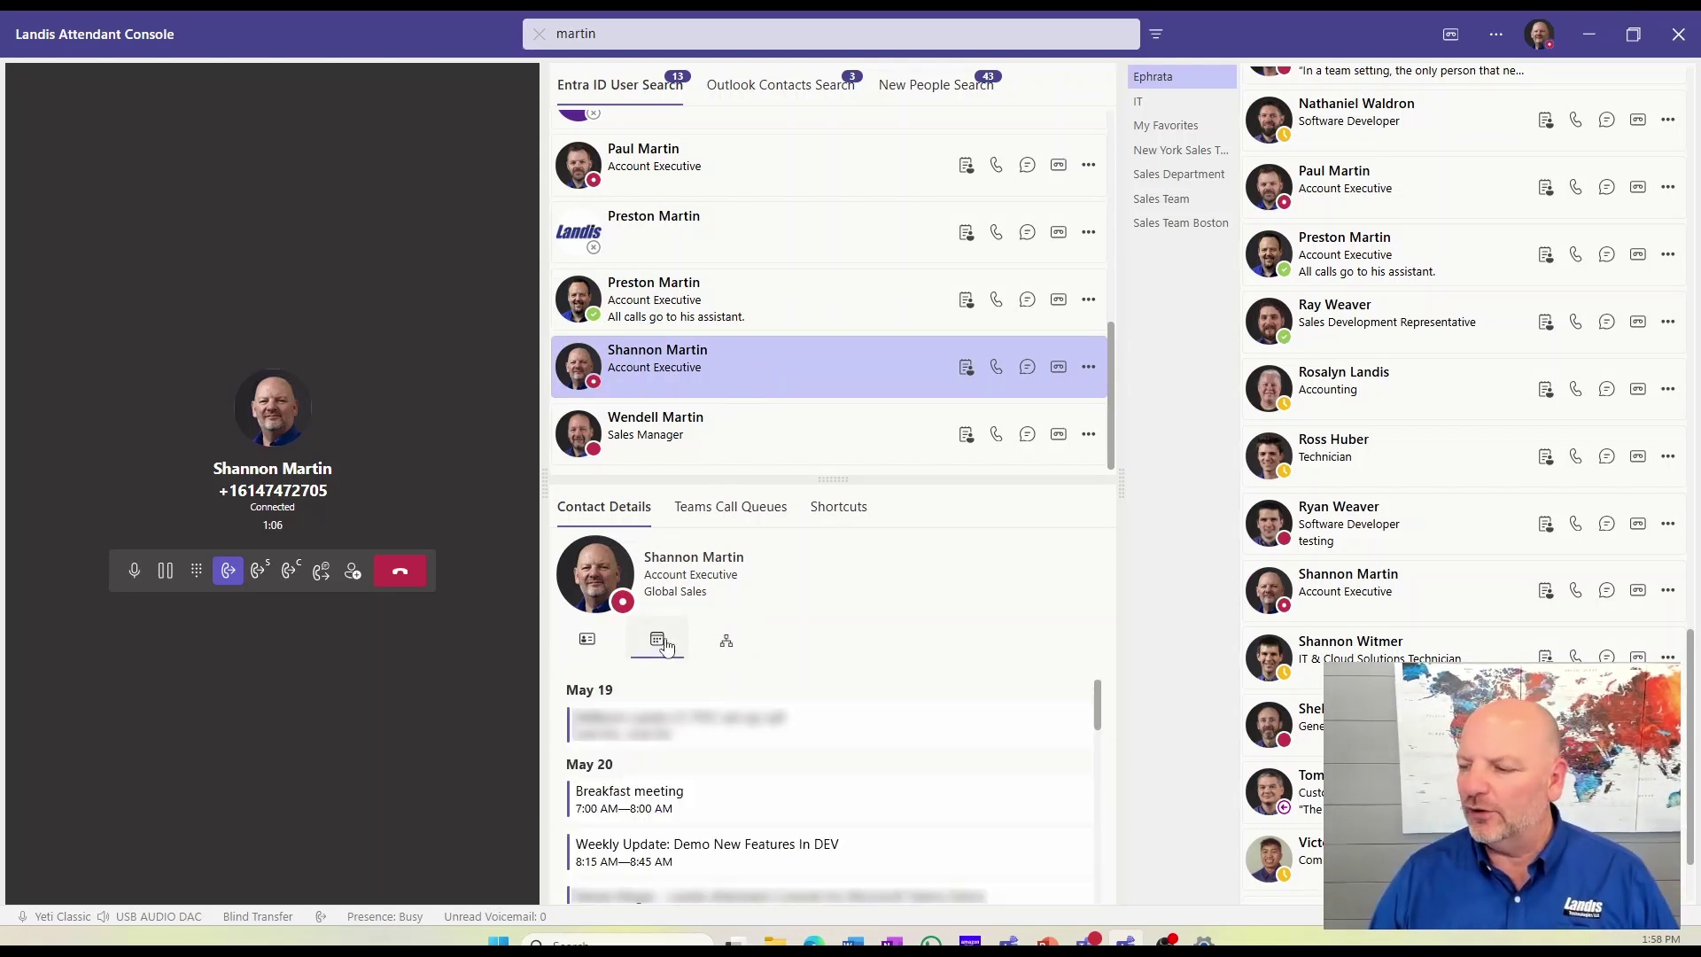
pyautogui.scroll(-1, 740, 755)
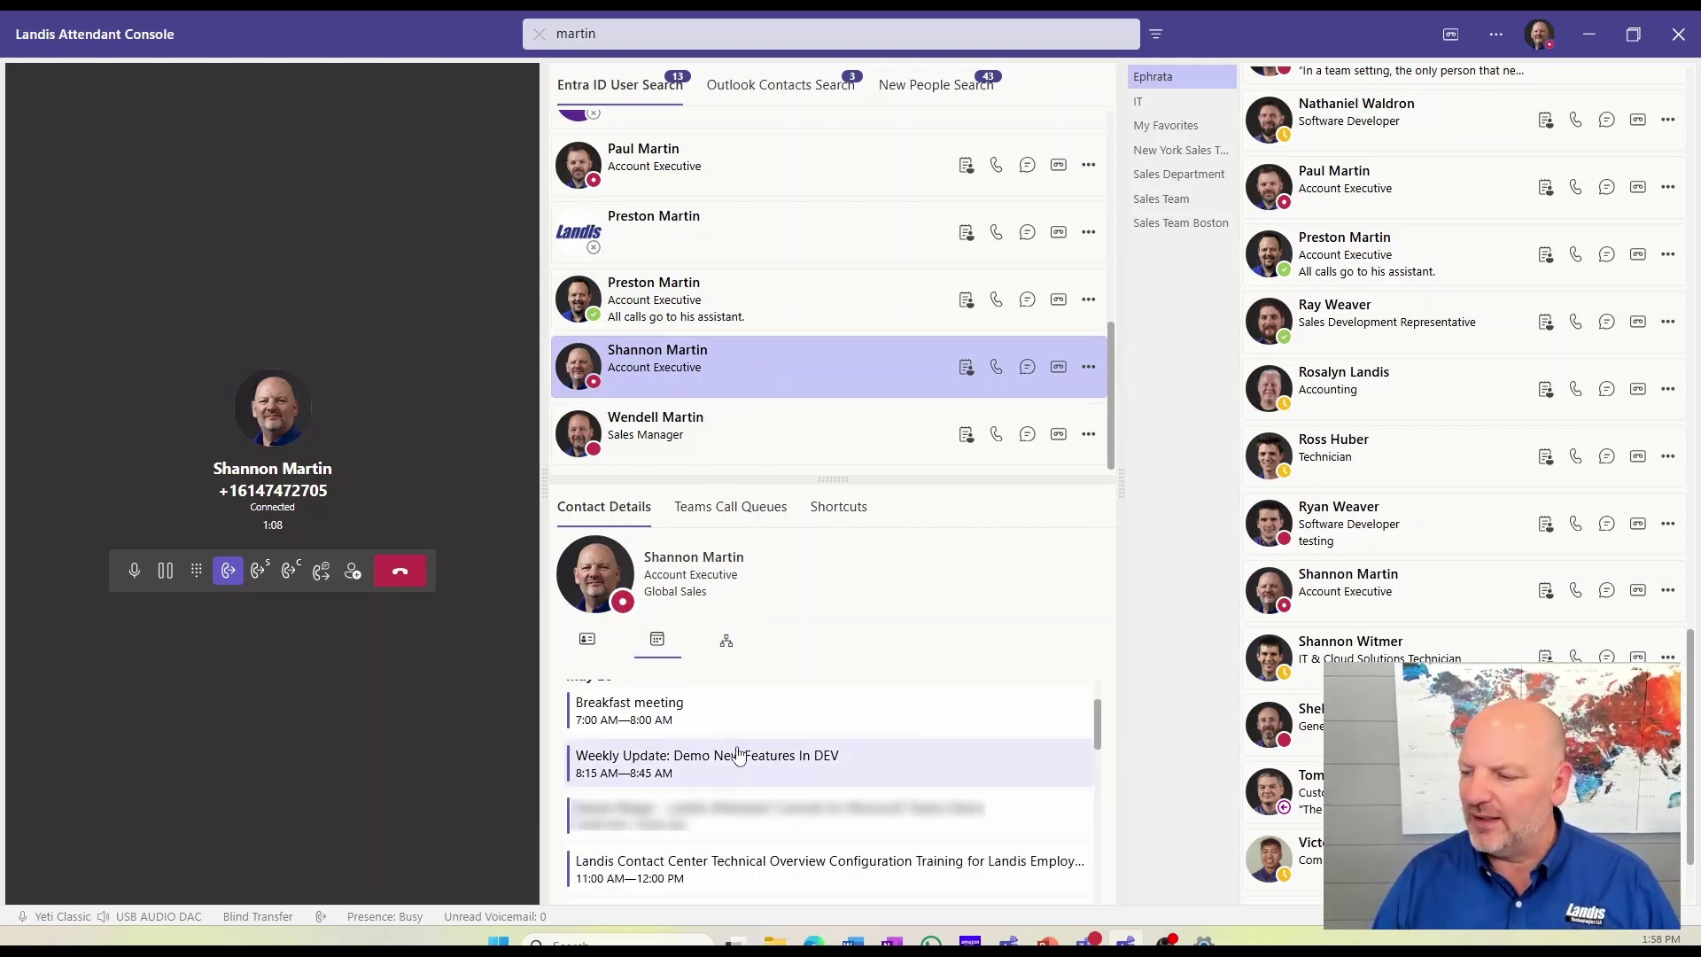
pyautogui.scroll(1, 740, 754)
pyautogui.scroll(-2, 739, 755)
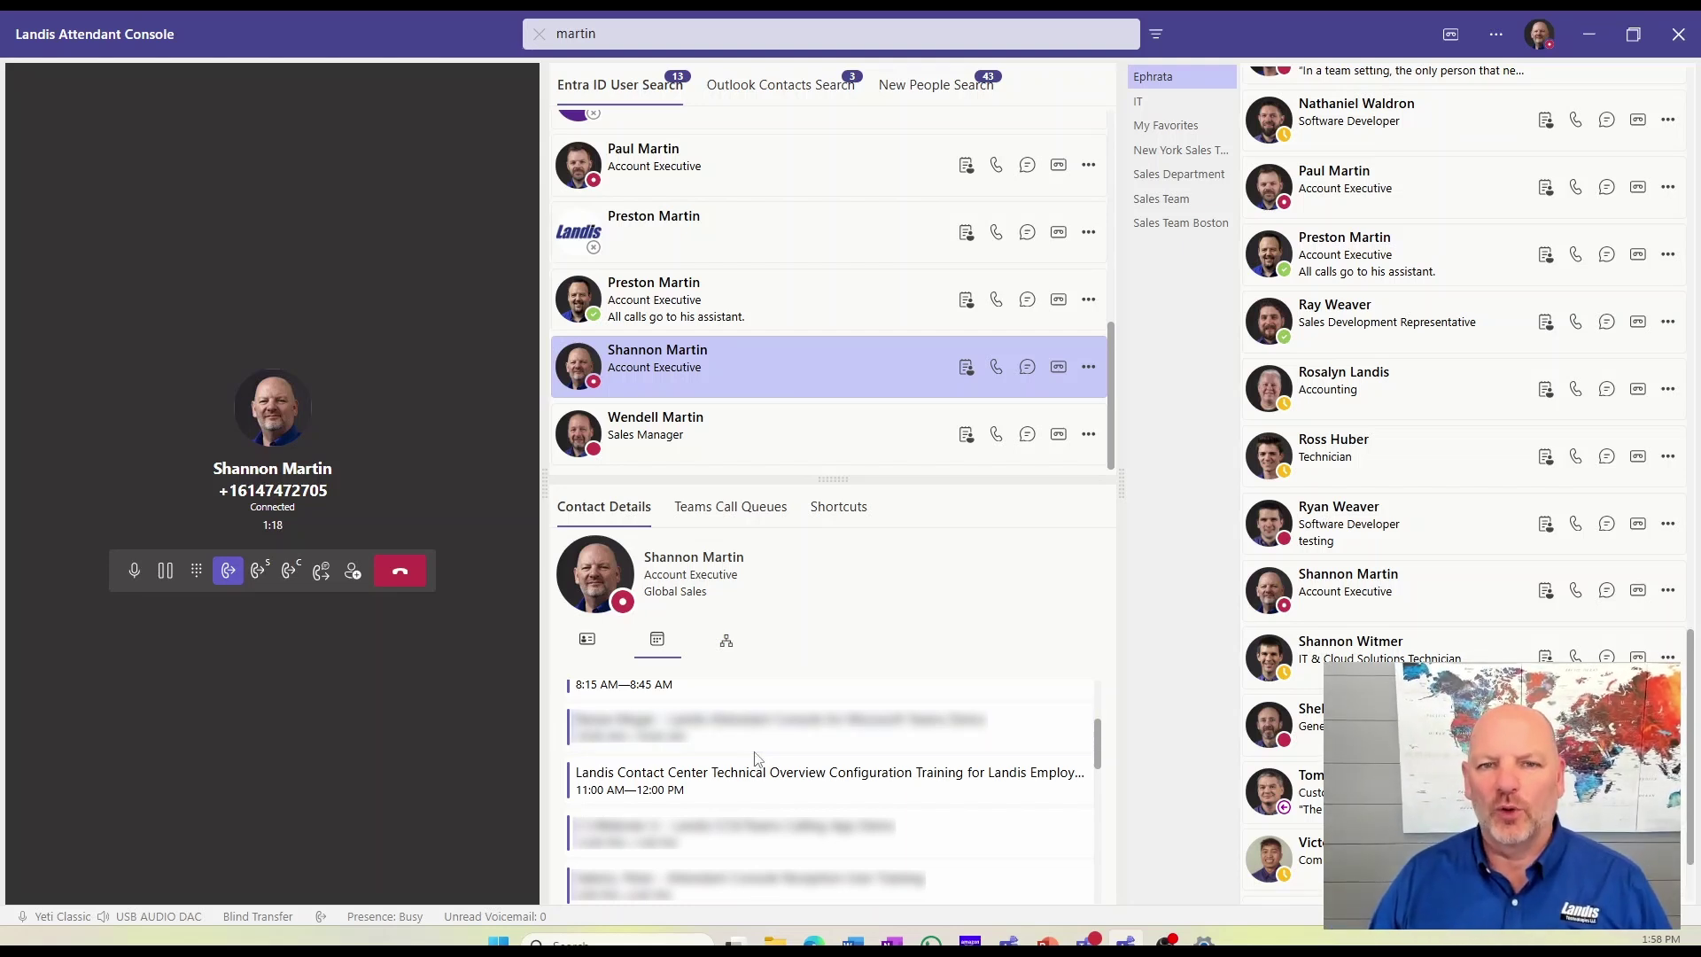
pyautogui.scroll(-3, 758, 763)
pyautogui.scroll(10, 757, 766)
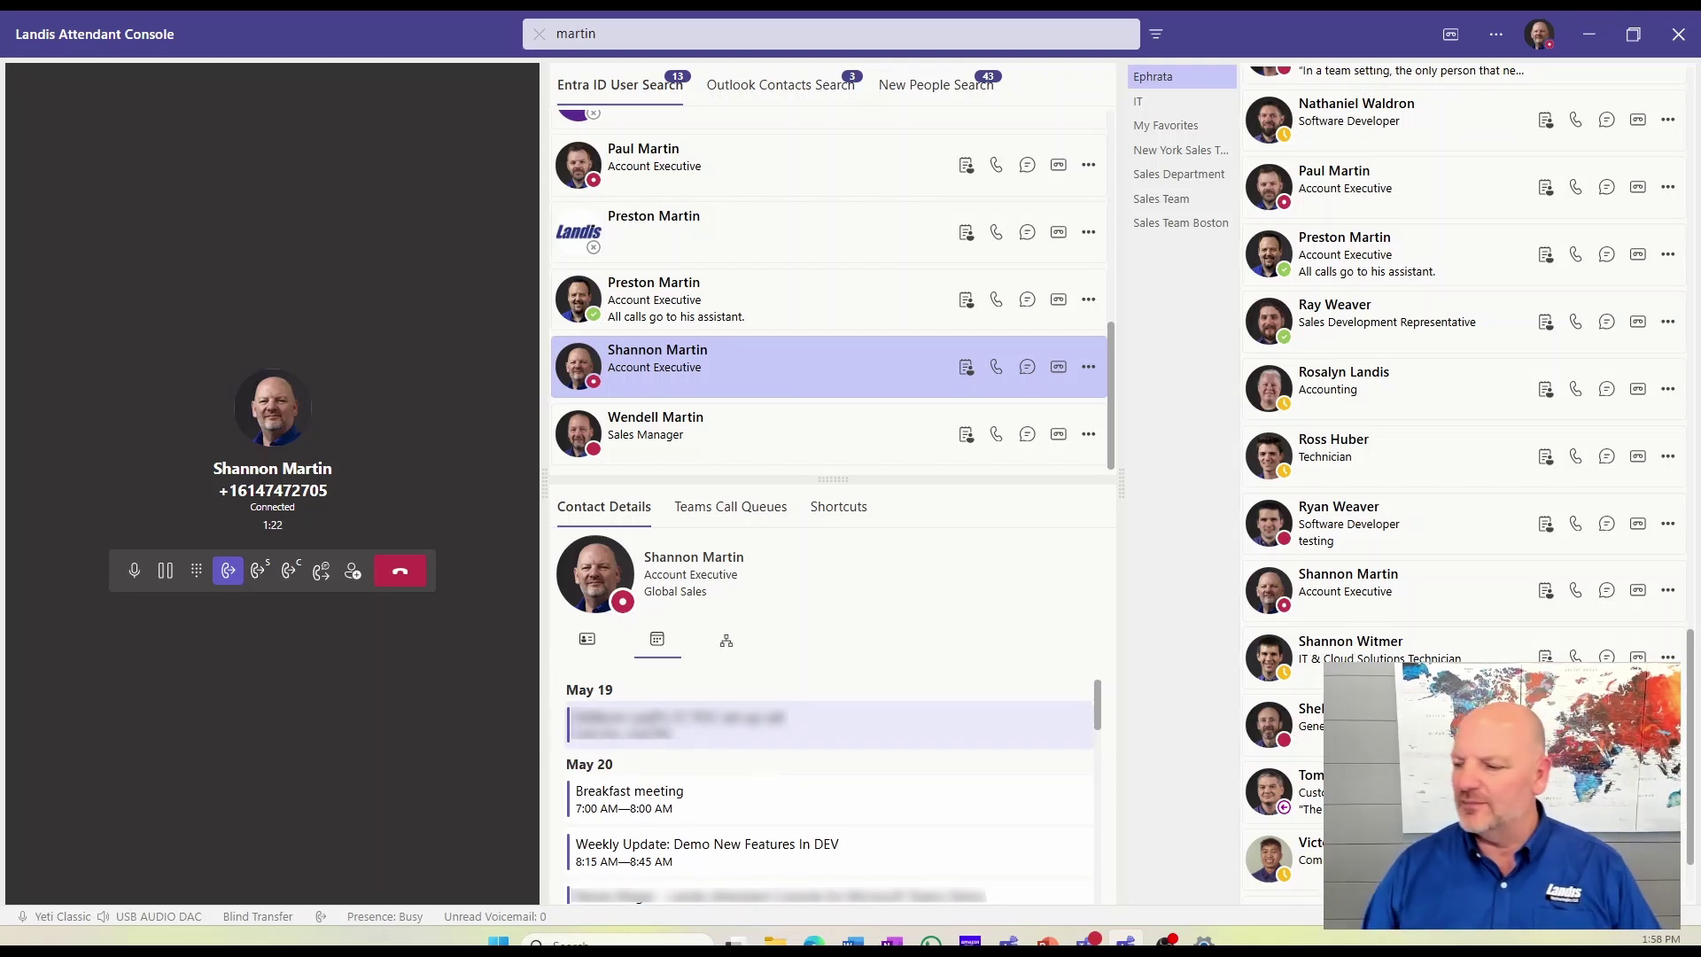
pyautogui.click(586, 641)
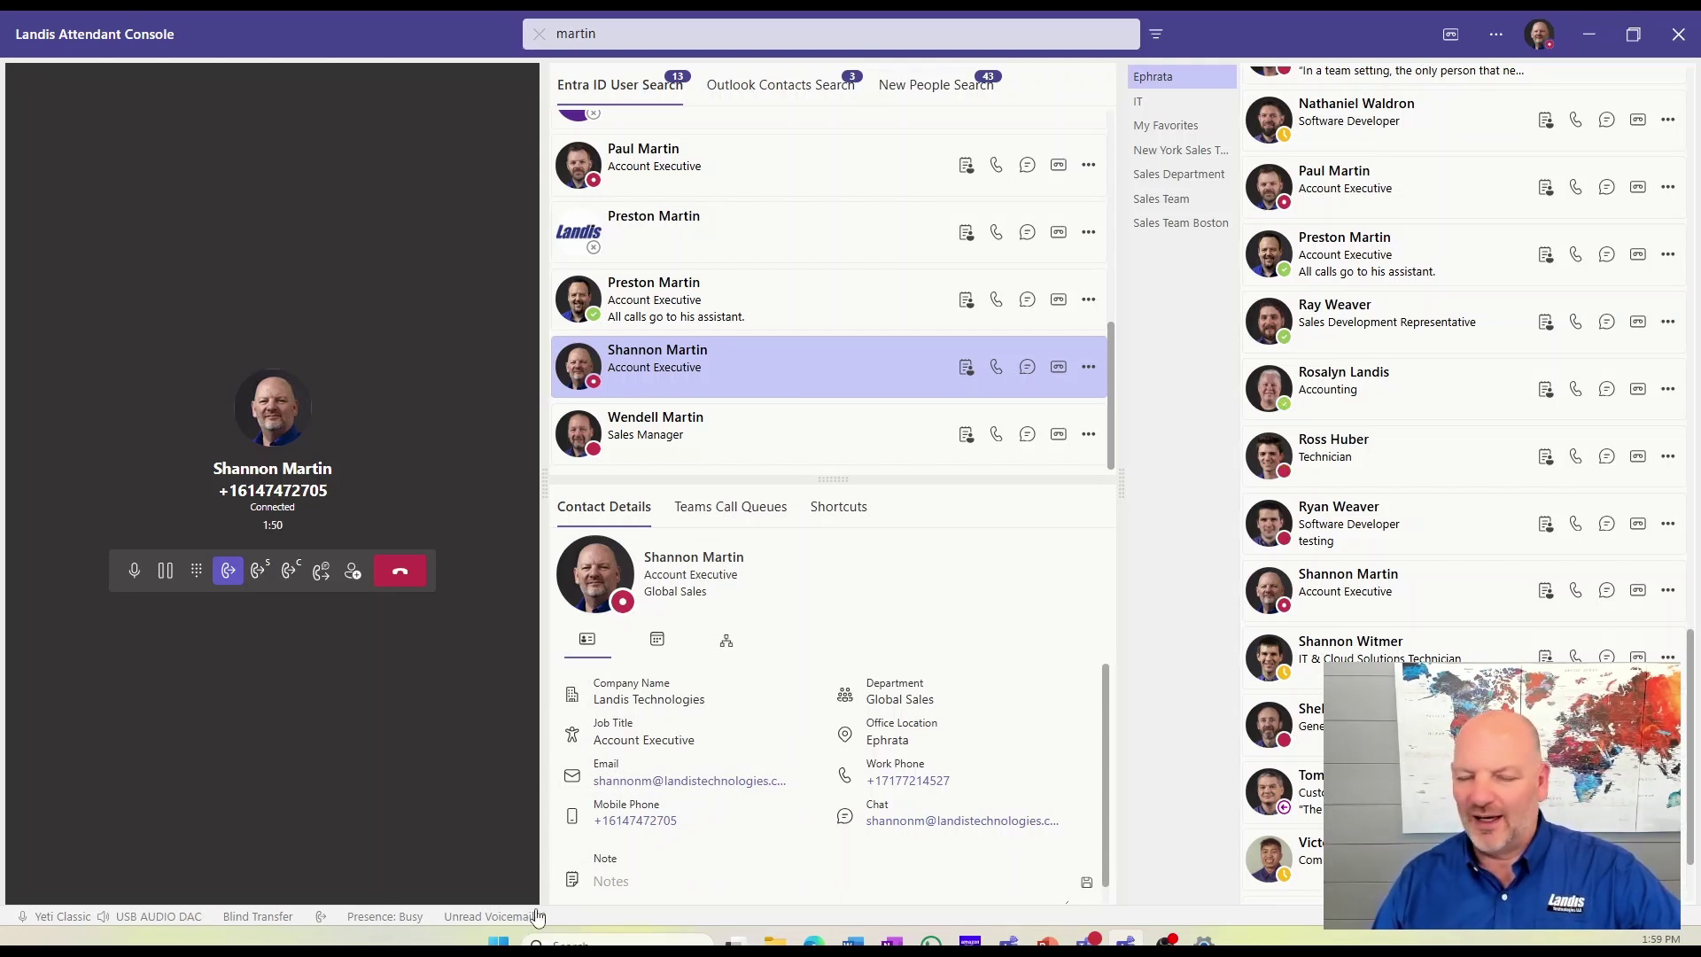
# Customize the status bar to show Status and place Transfer Mode last, after Voicemail.
pyautogui.rightClick(608, 911)
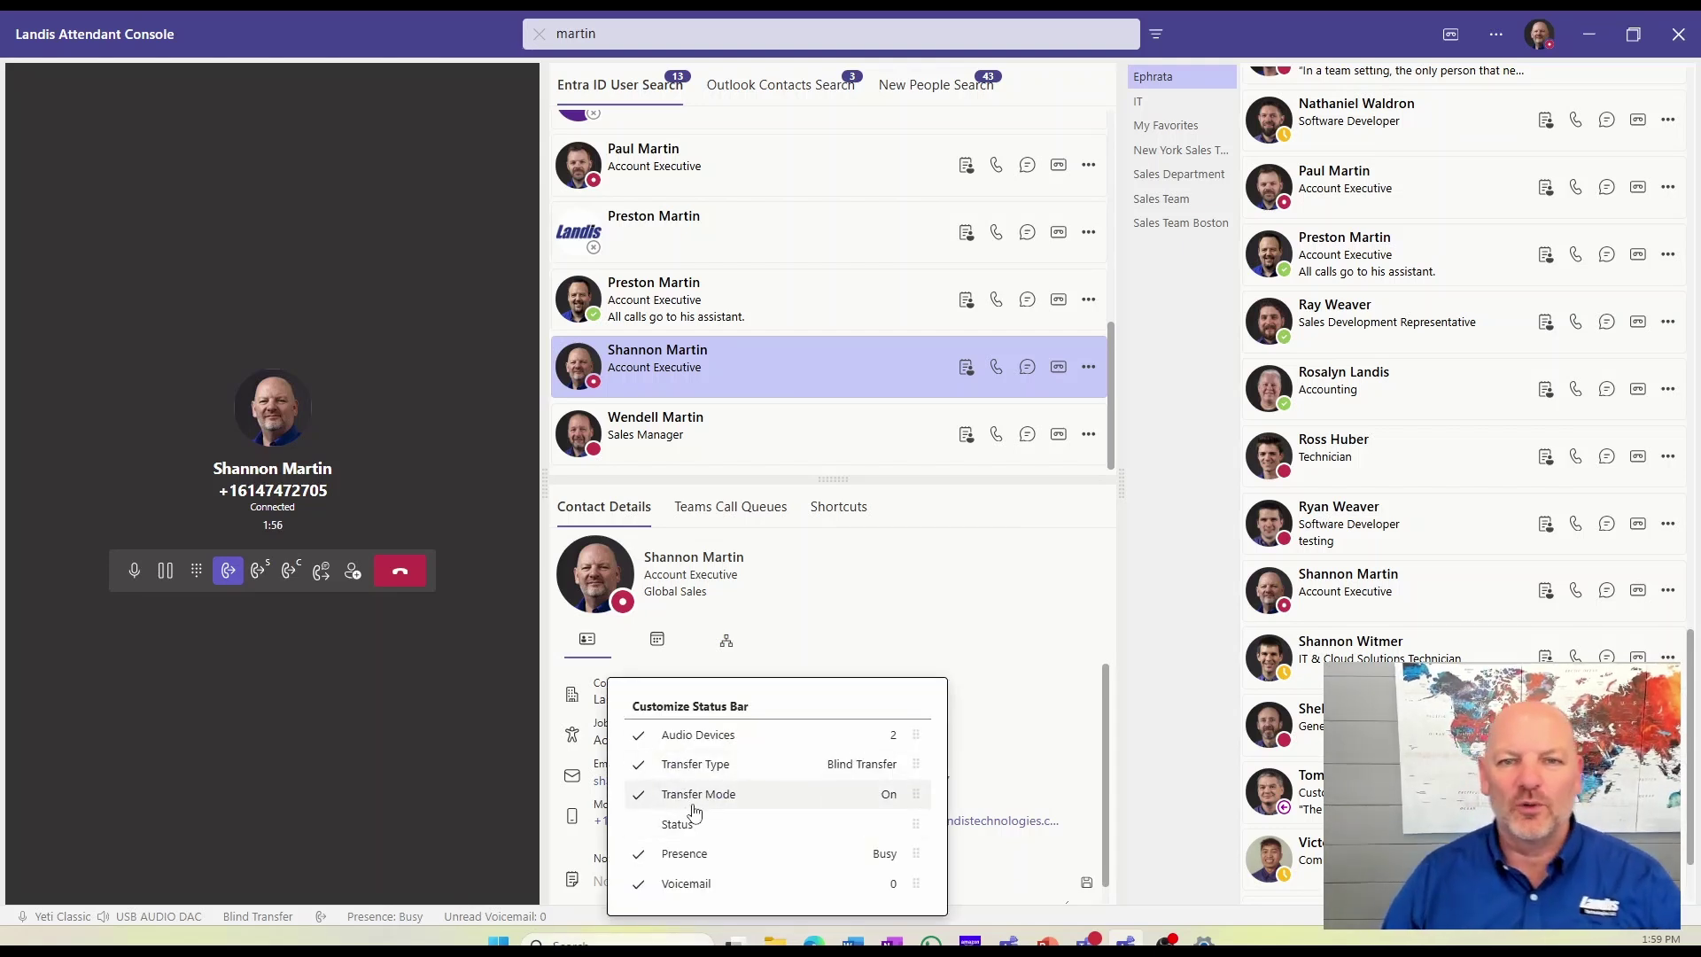
pyautogui.click(641, 803)
pyautogui.click(641, 803)
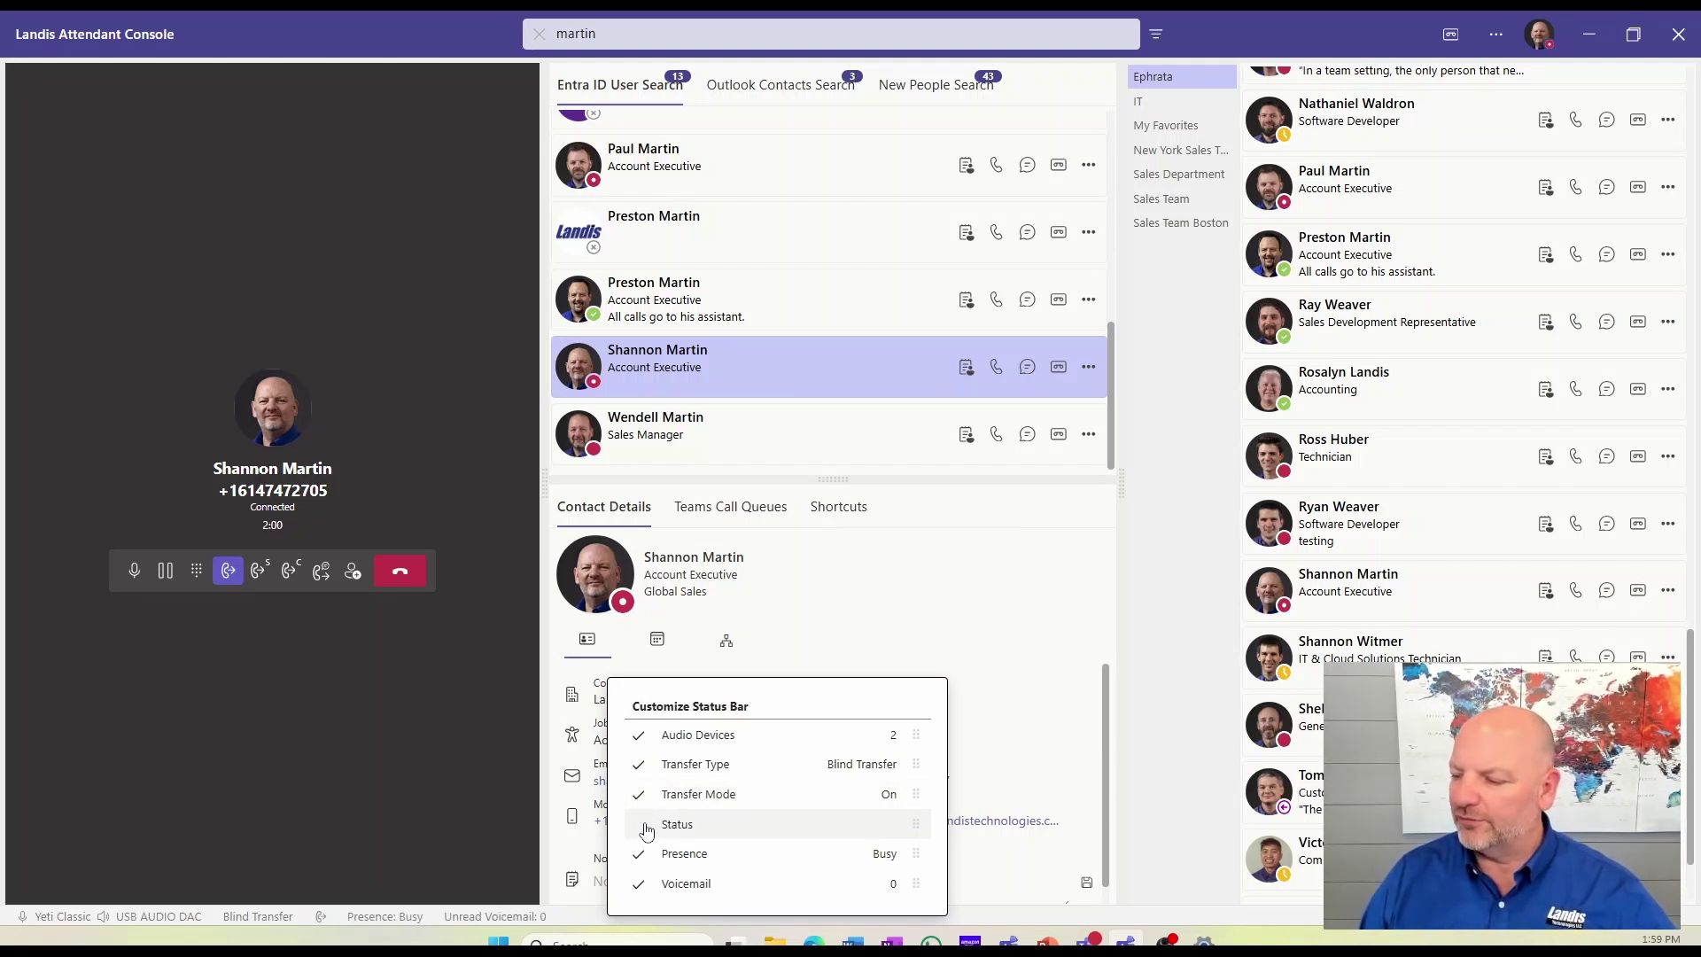
pyautogui.click(642, 823)
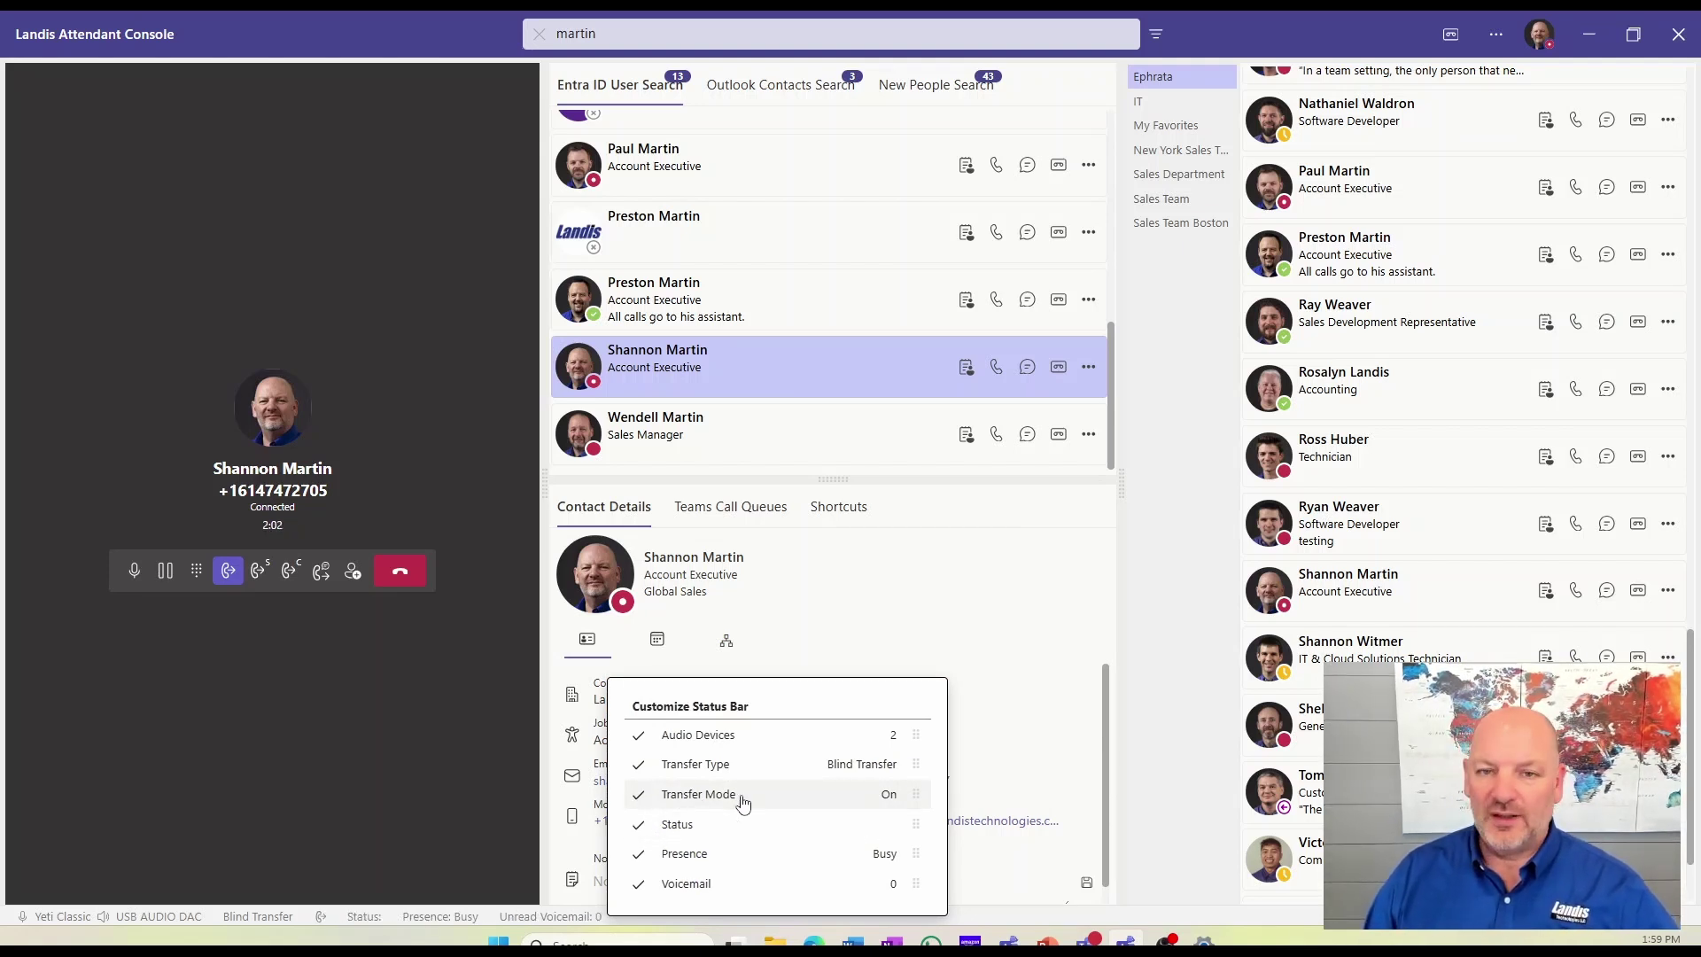
pyautogui.moveTo(742, 803); pyautogui.dragTo(744, 875)
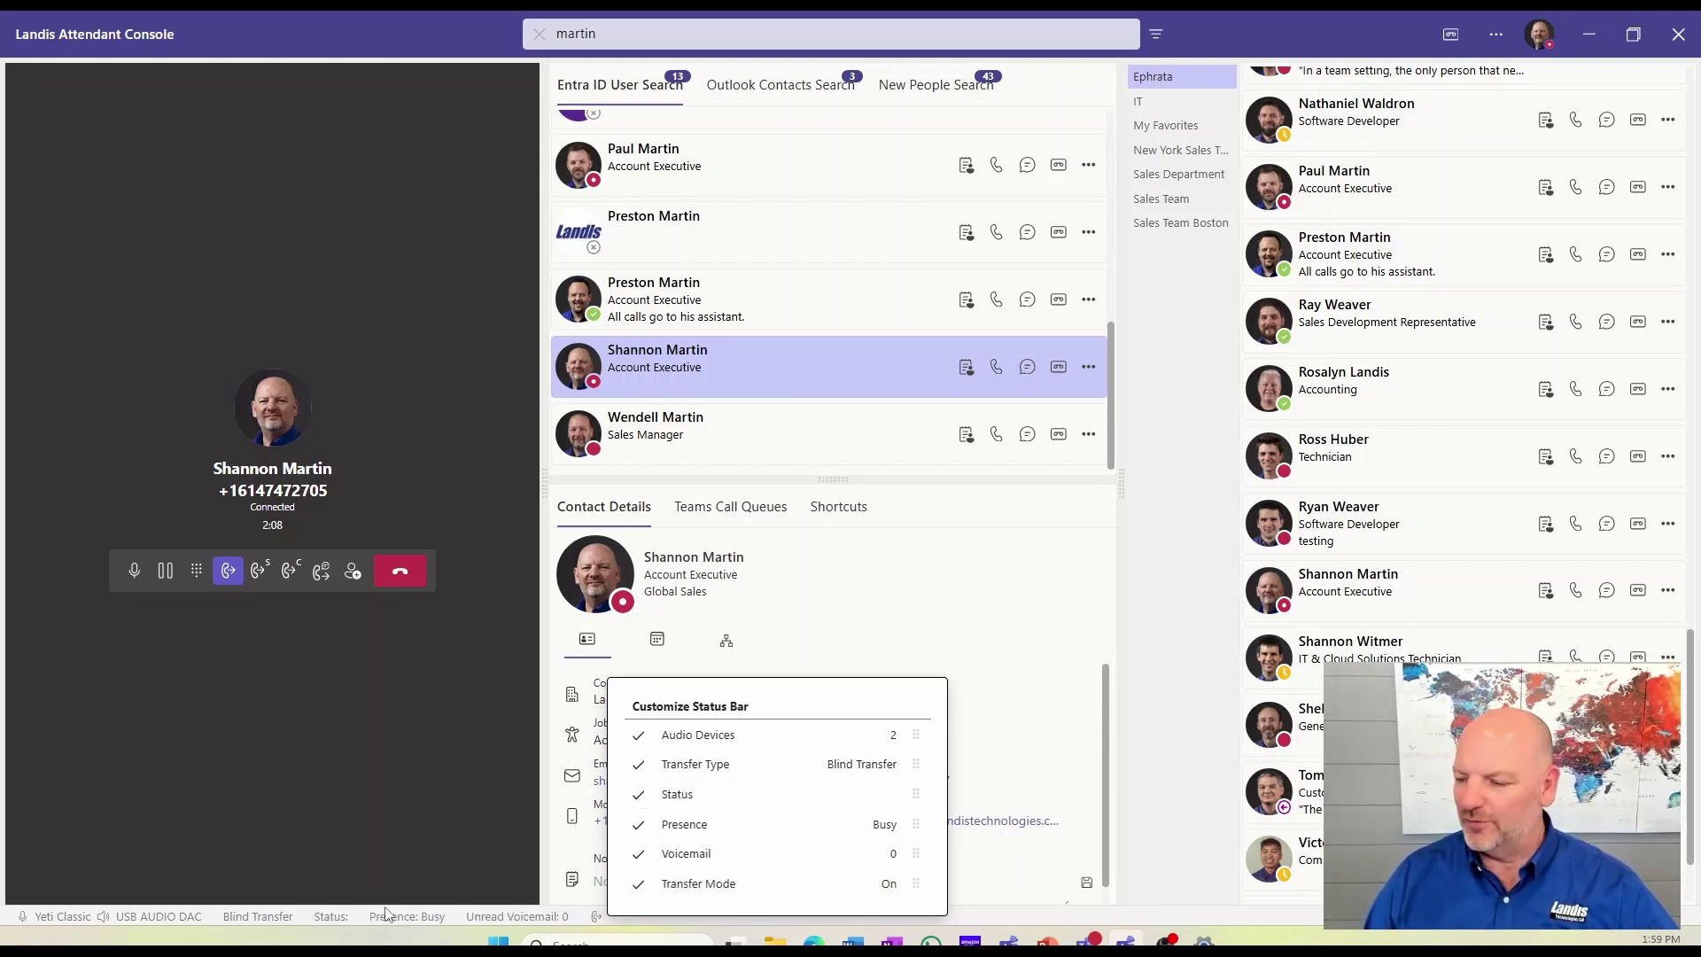
pyautogui.click(1024, 913)
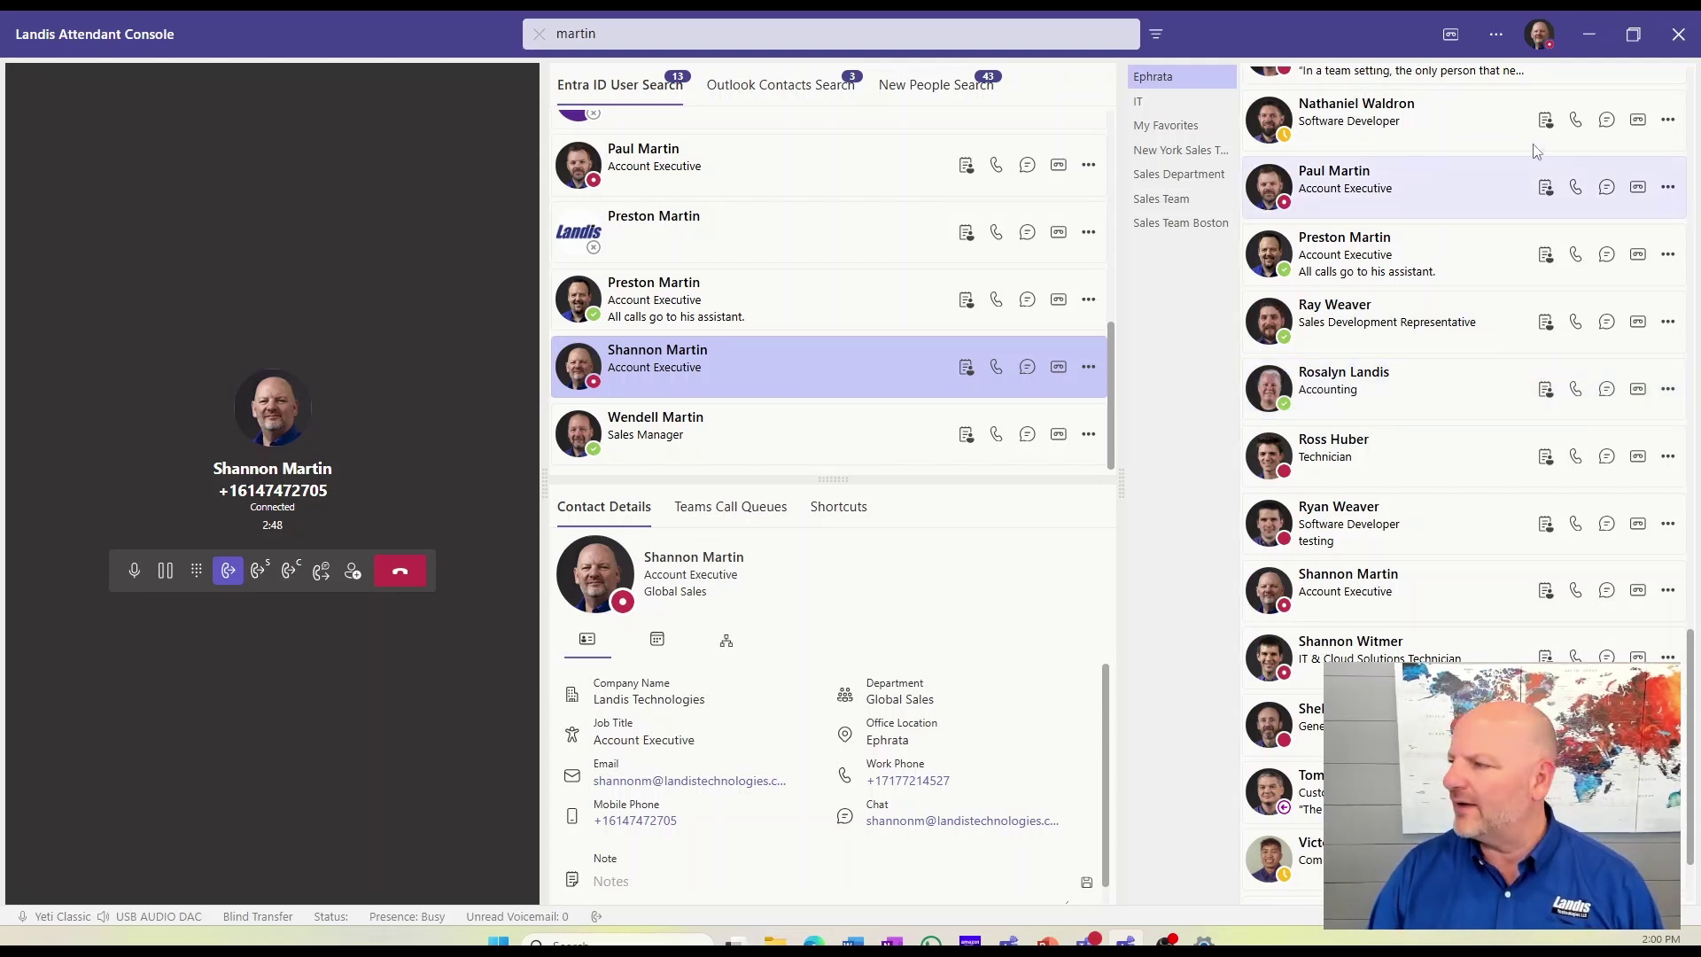
# Review the presence and status message options of the signed-in account and close them.
pyautogui.click(1542, 40)
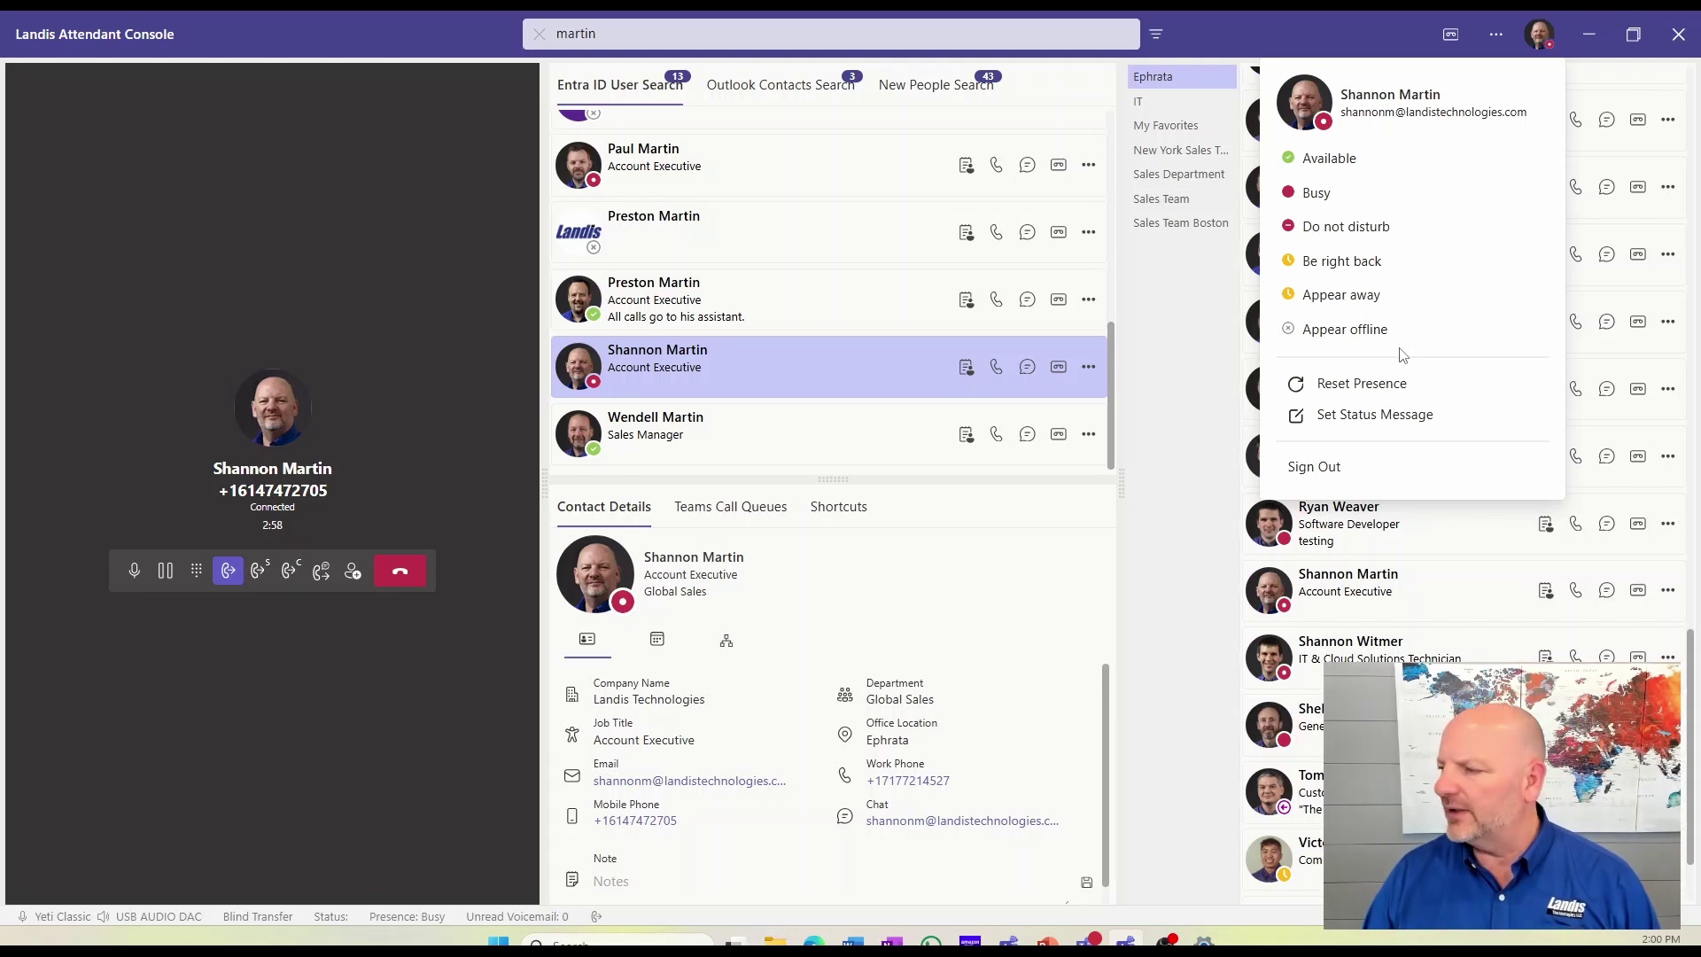
pyautogui.click(1198, 315)
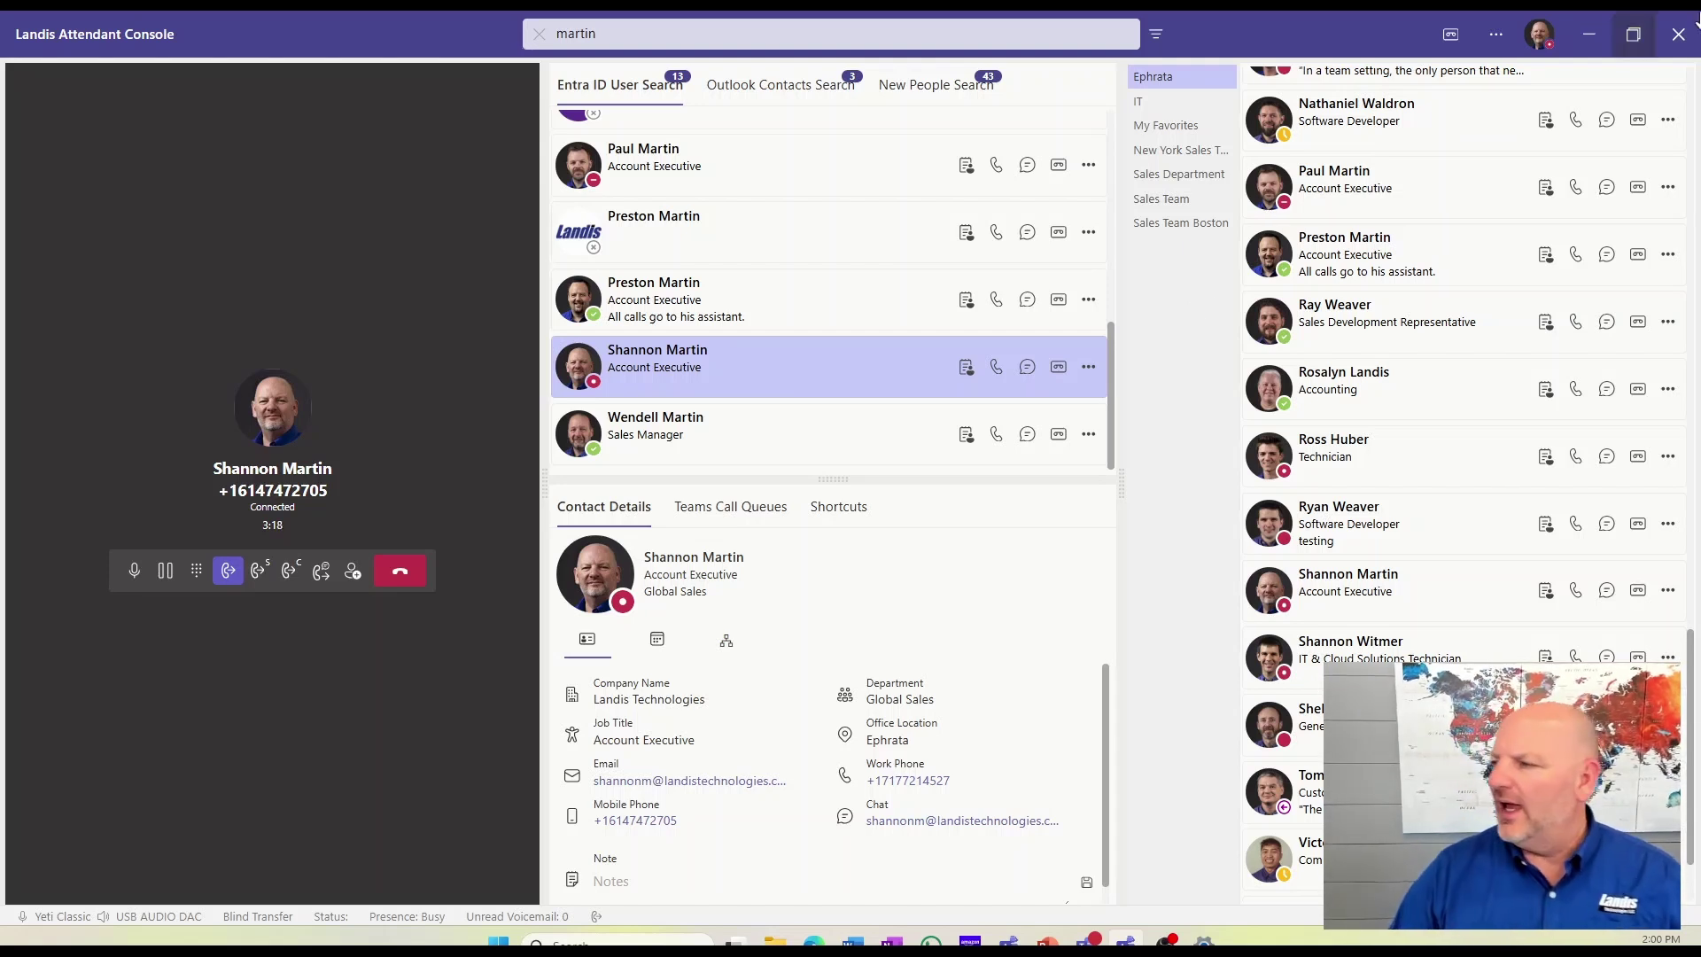
# Open the configuration of New Demo Policy in Settings Policies and keep its General language setting admin enforced.
pyautogui.click(1497, 36)
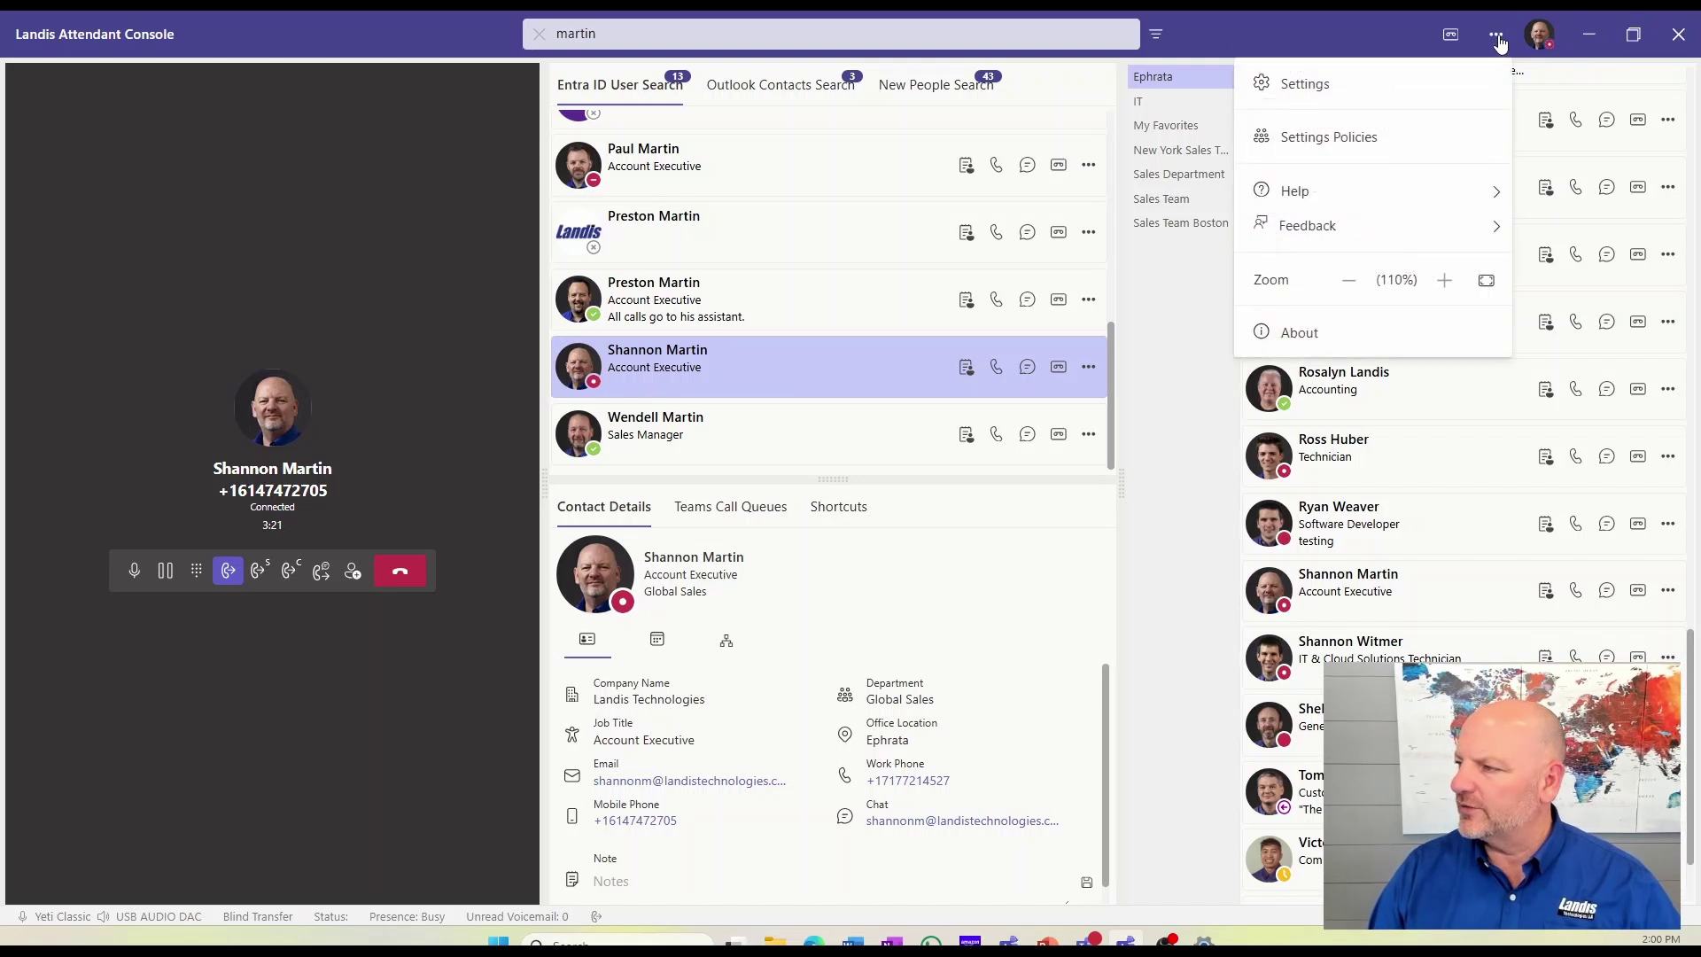
pyautogui.click(1360, 138)
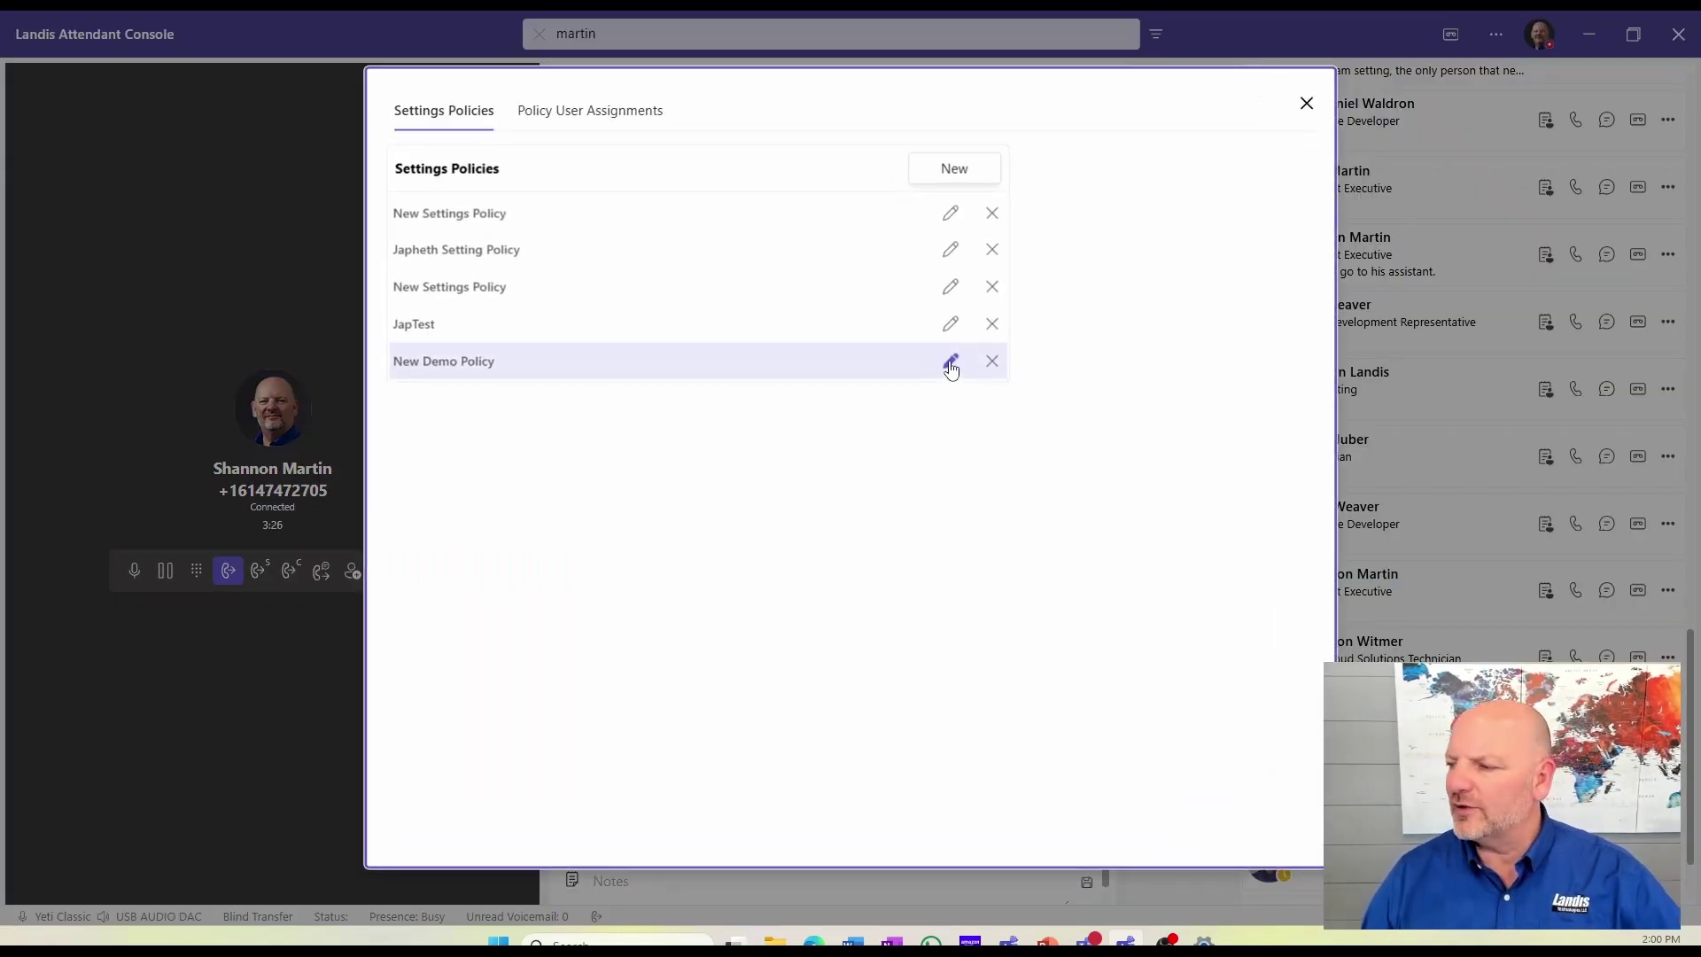
pyautogui.click(950, 363)
pyautogui.click(533, 151)
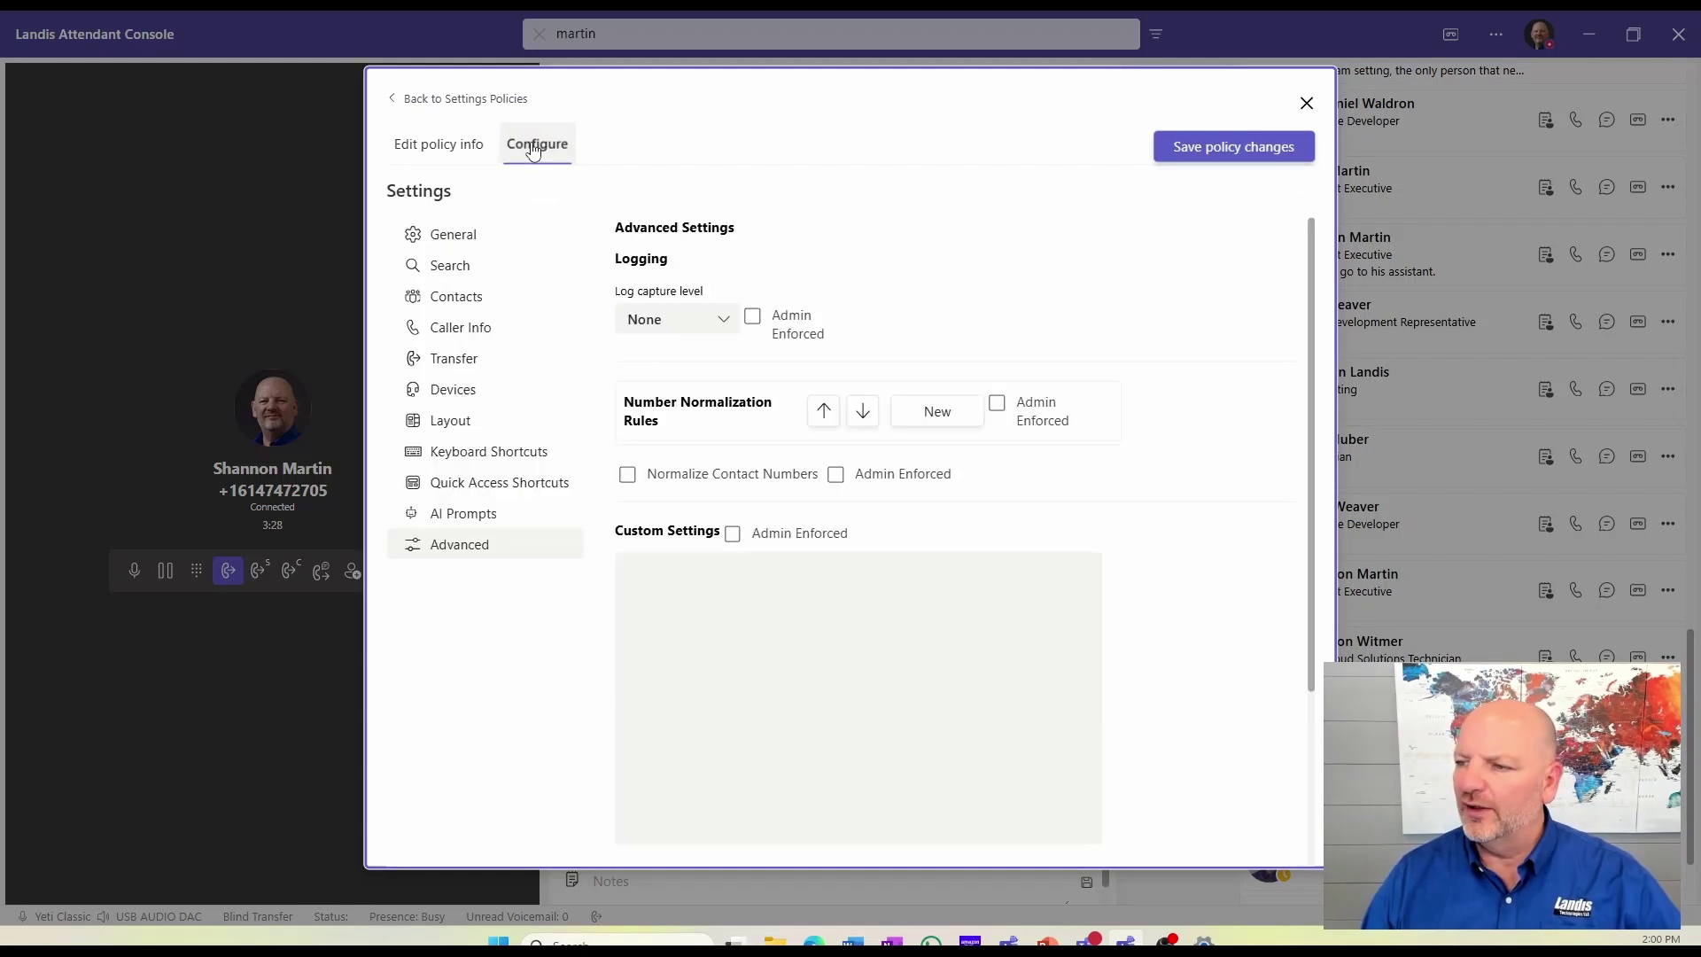
pyautogui.click(443, 237)
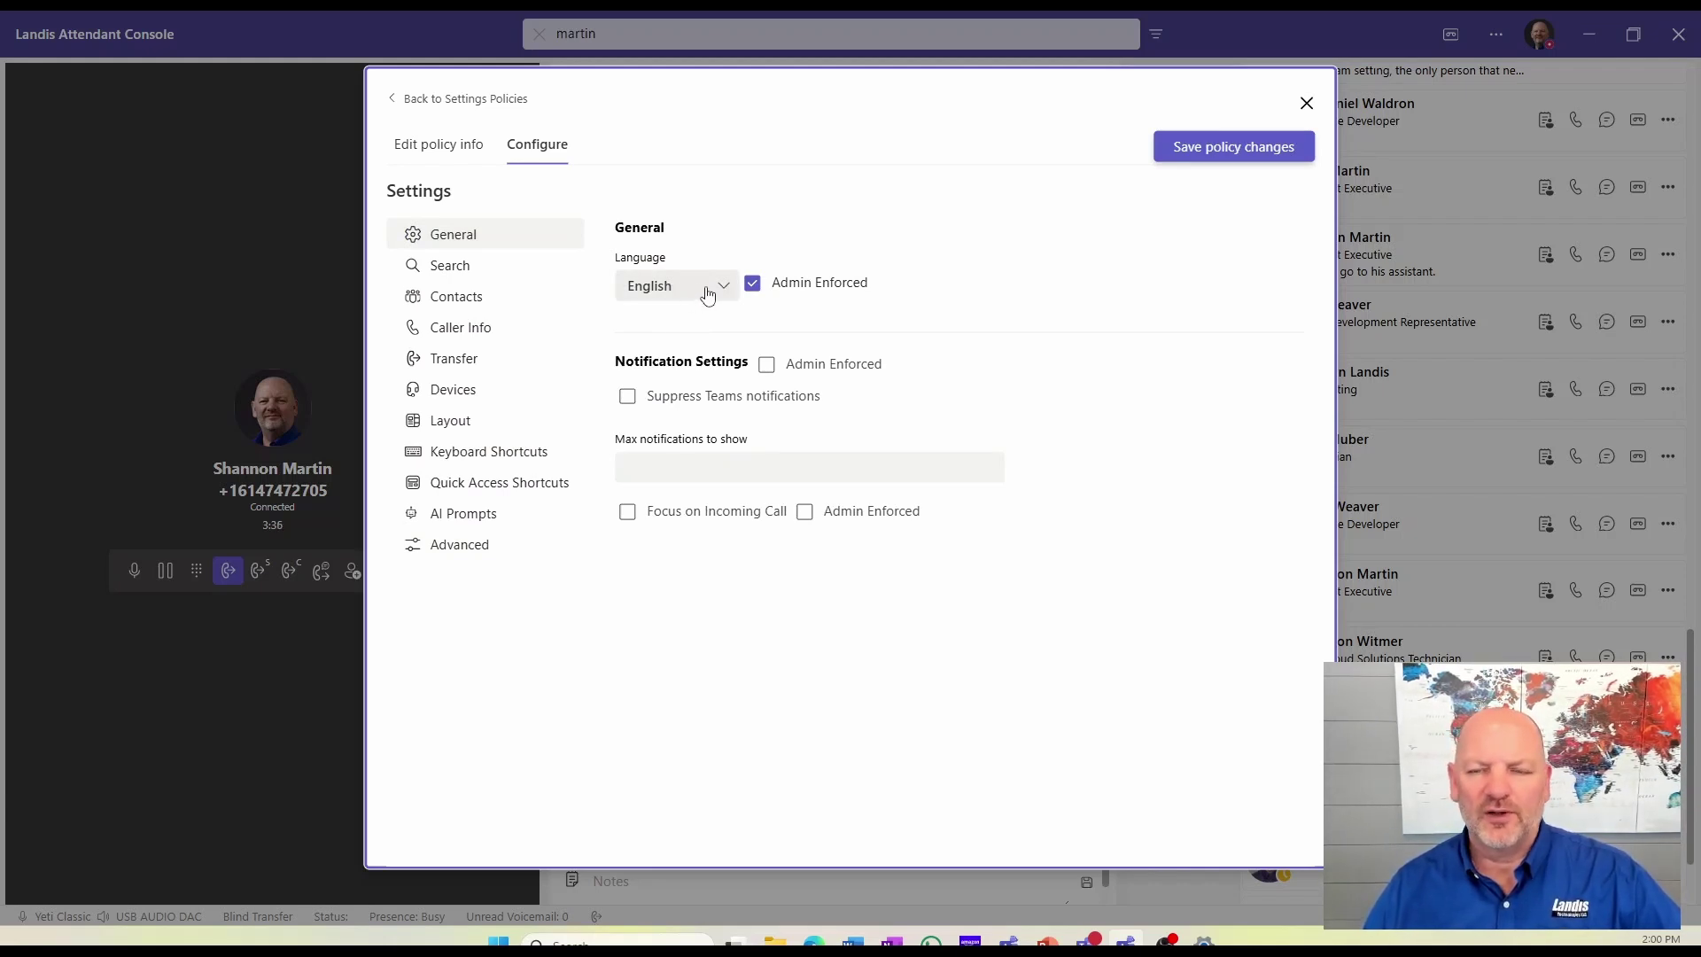
pyautogui.click(752, 287)
pyautogui.click(752, 287)
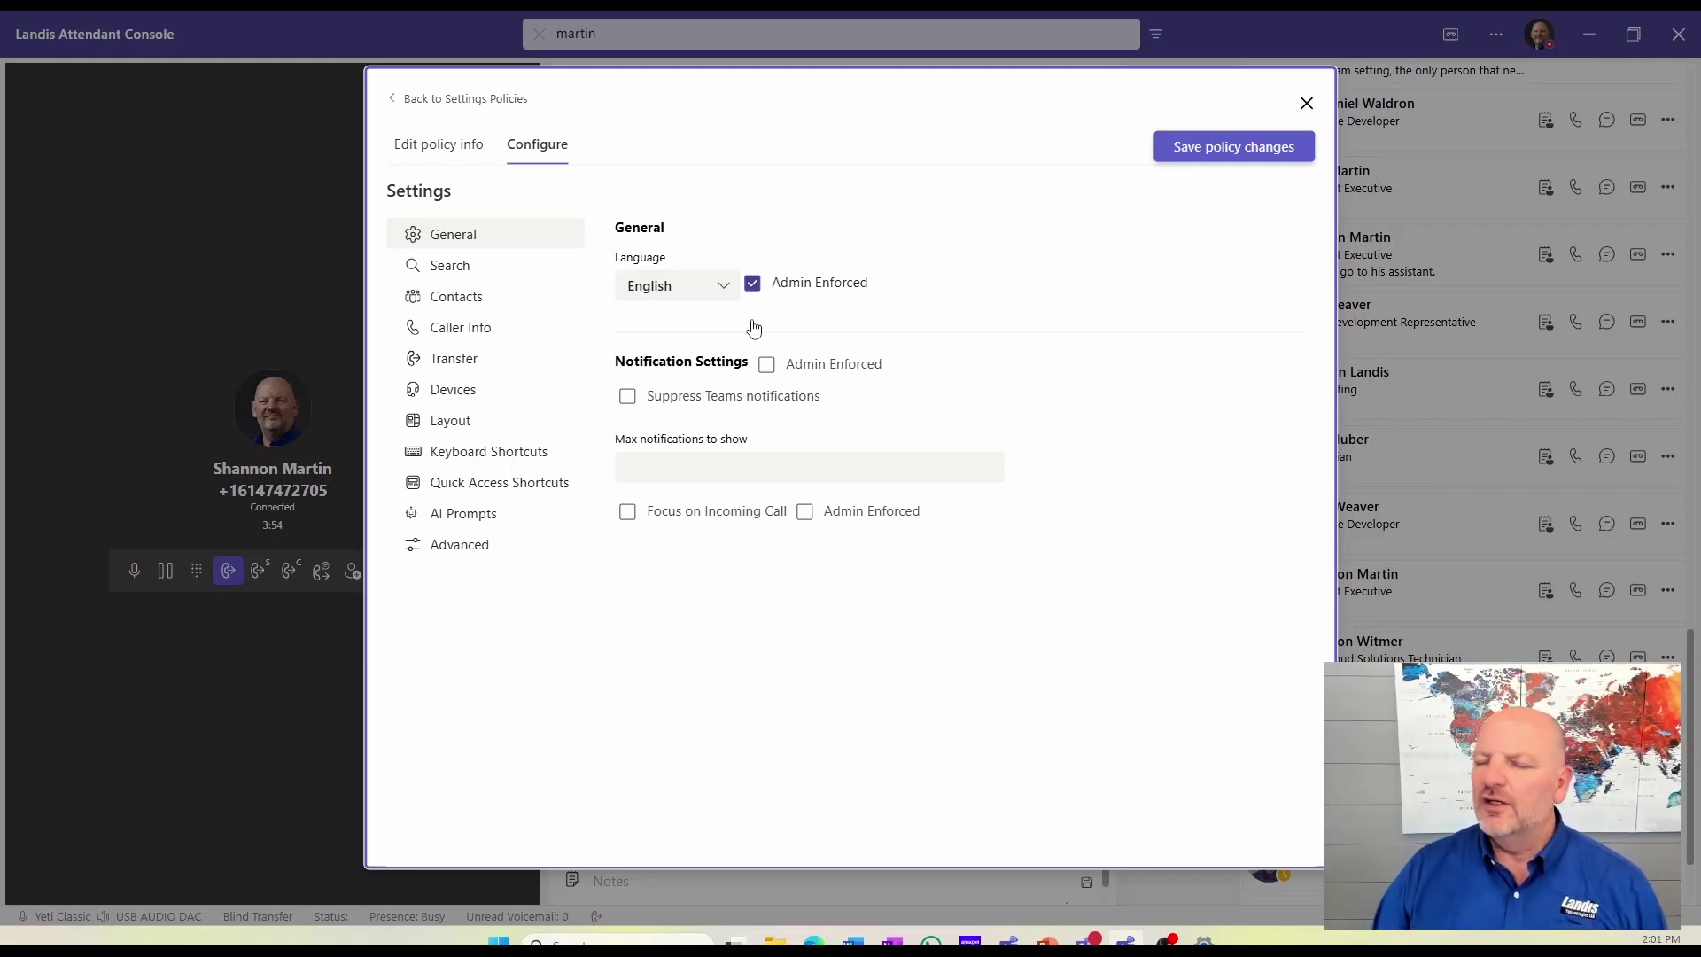
# Open the policy's contact settings and review the admin enforcement of each contact group.
pyautogui.click(520, 304)
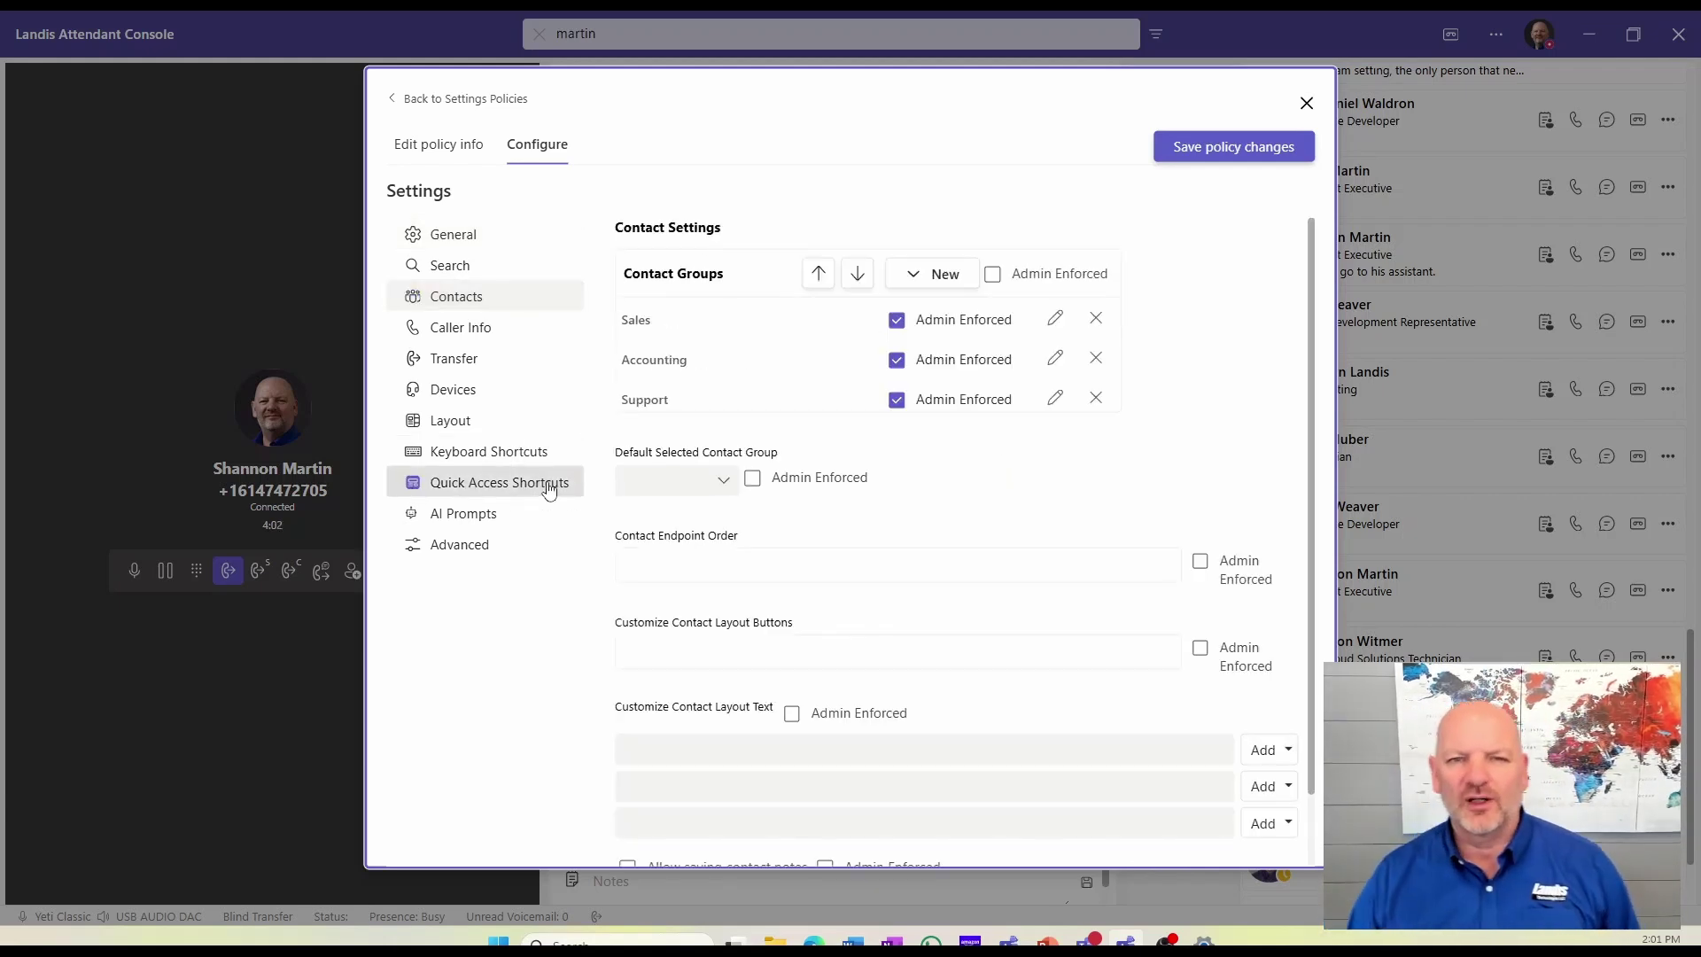
pyautogui.scroll(-1, 900, 367)
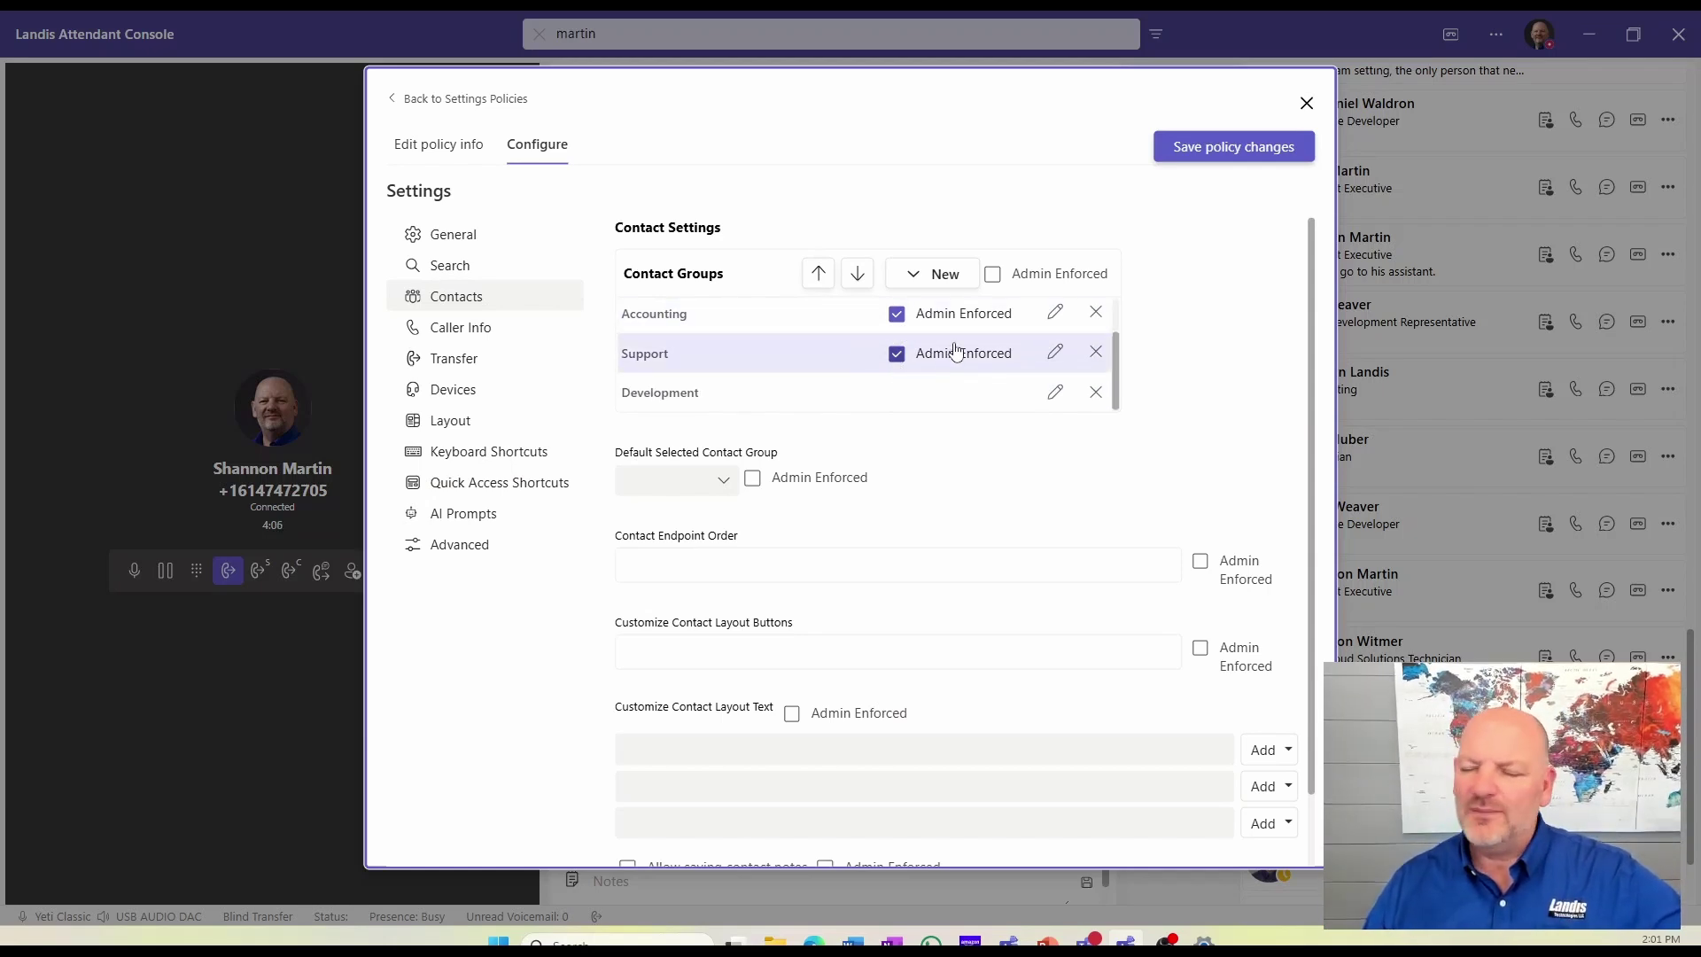
pyautogui.scroll(1, 999, 333)
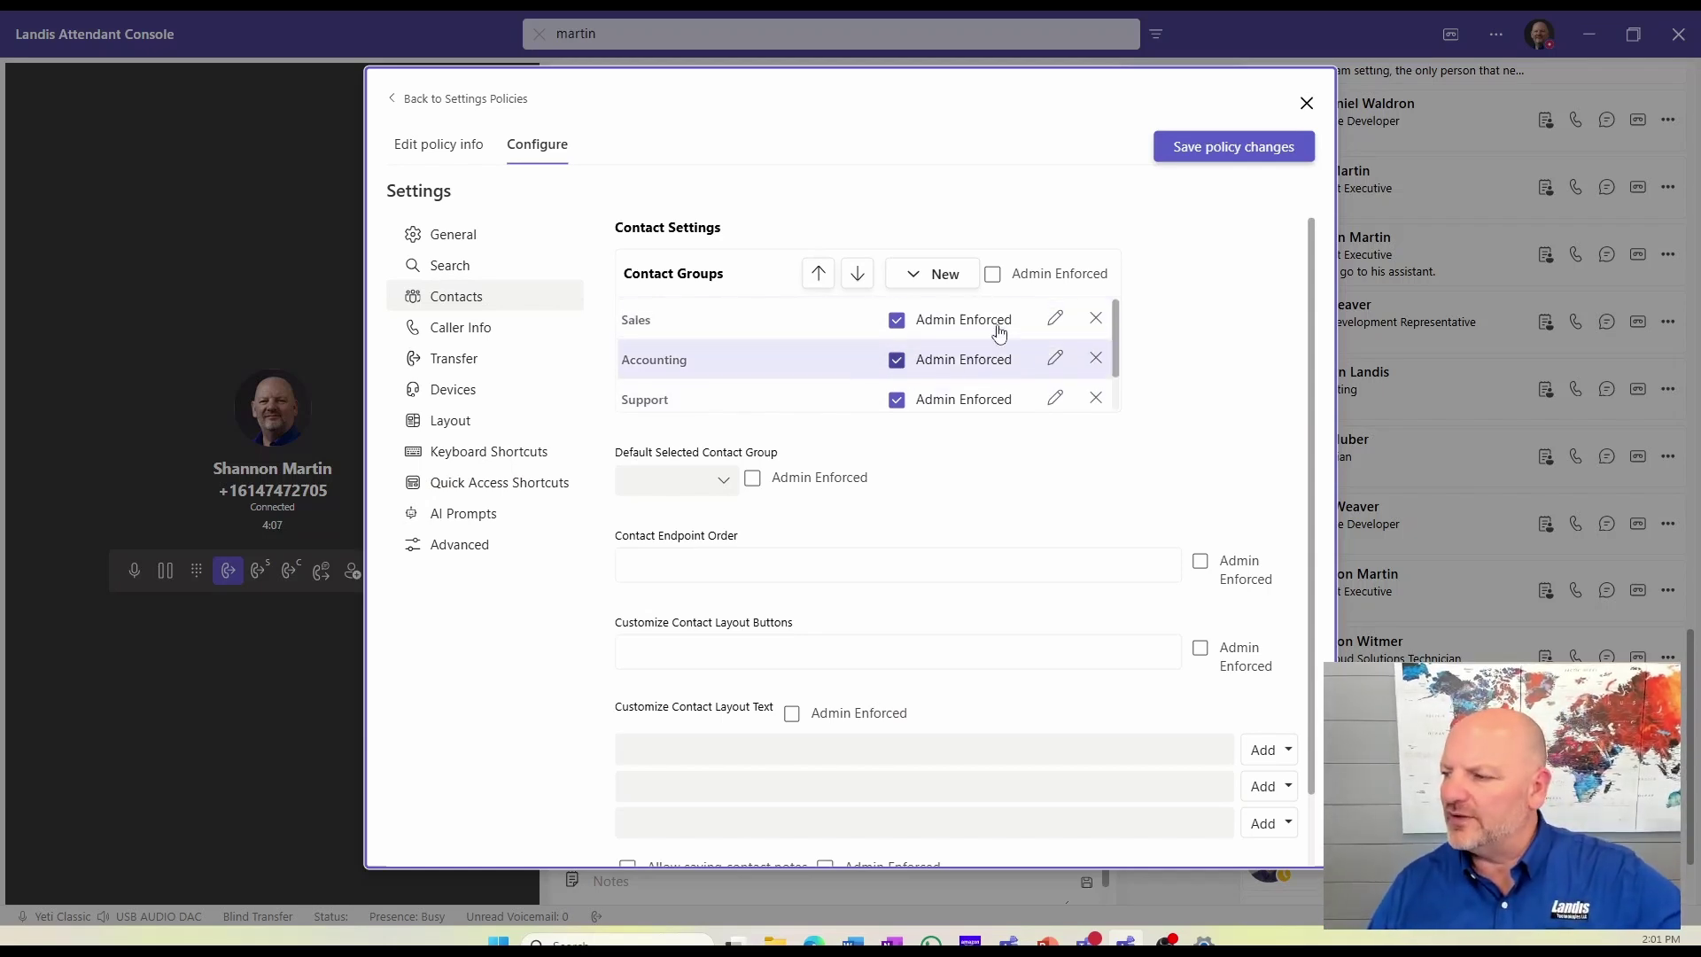
# Turn admin enforcement for the whole Contact Groups list on and back off.
pyautogui.click(993, 276)
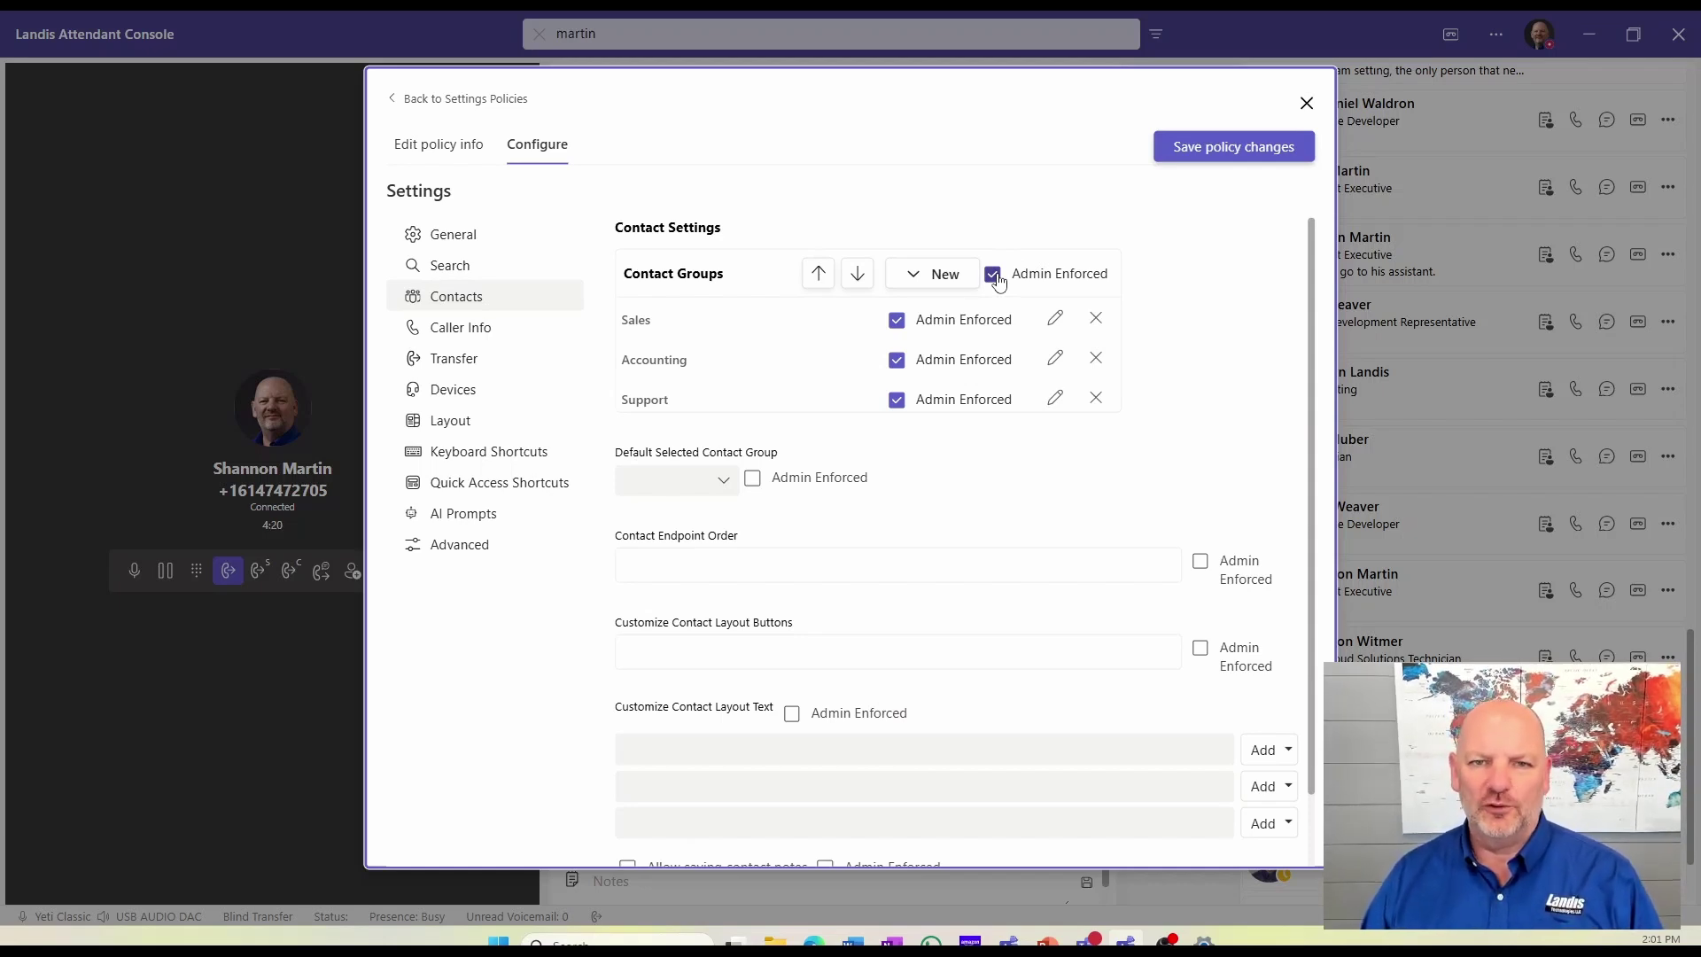
pyautogui.scroll(-1, 972, 332)
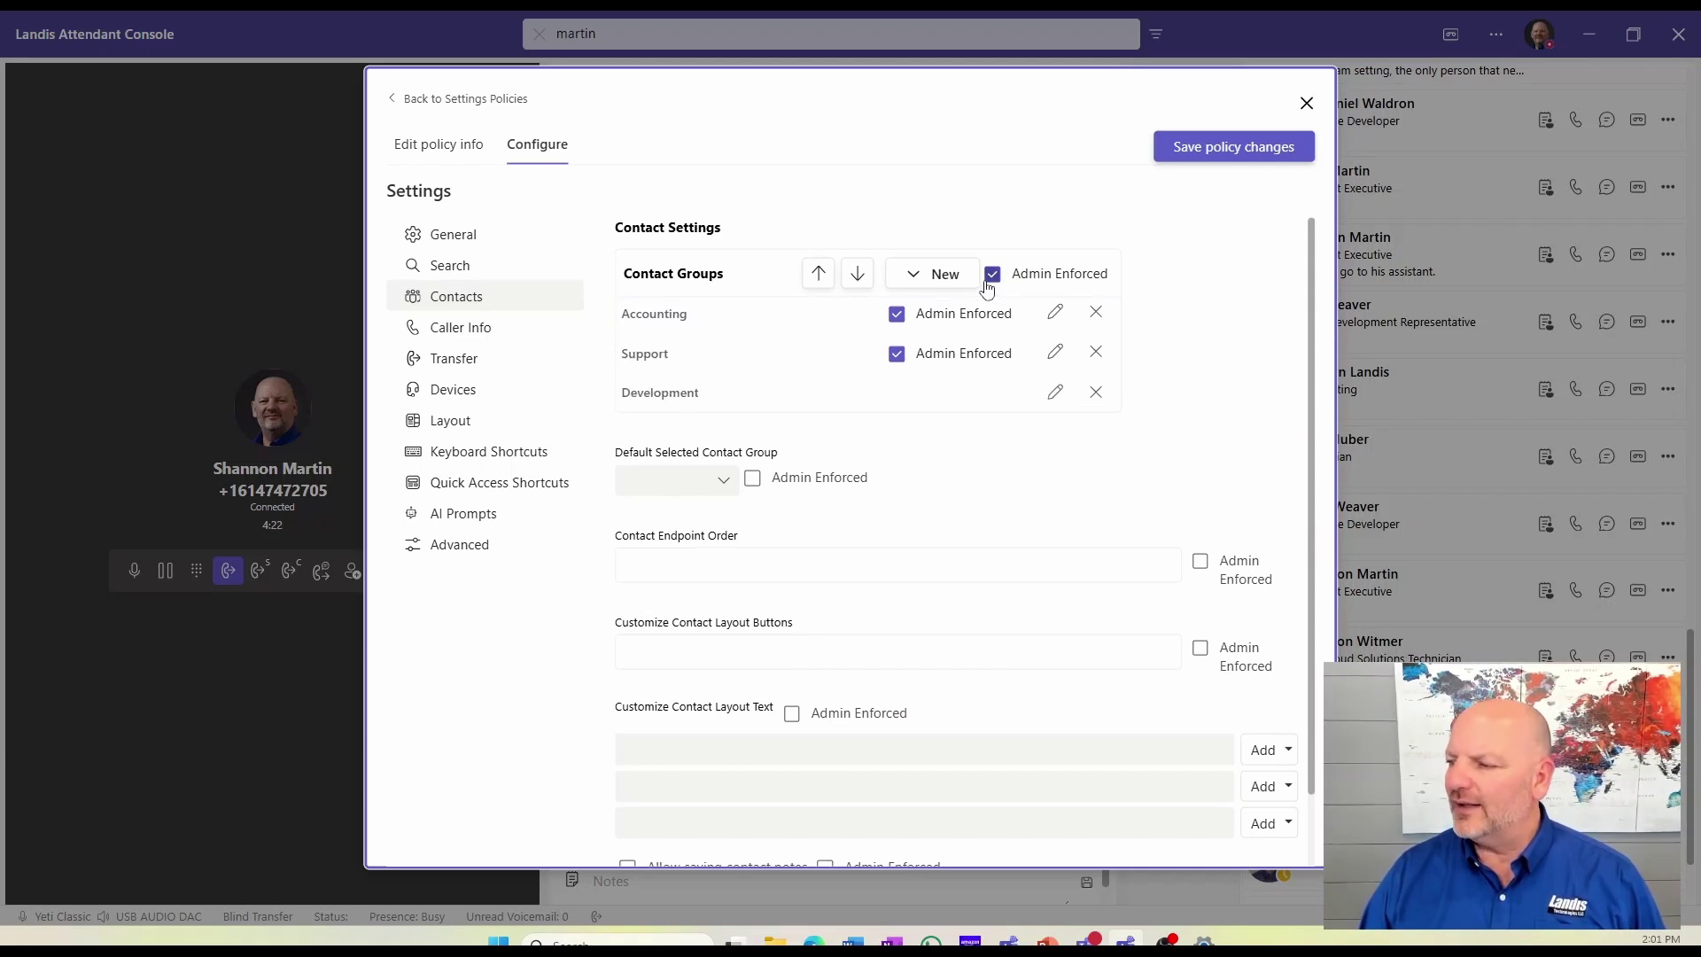
pyautogui.click(992, 275)
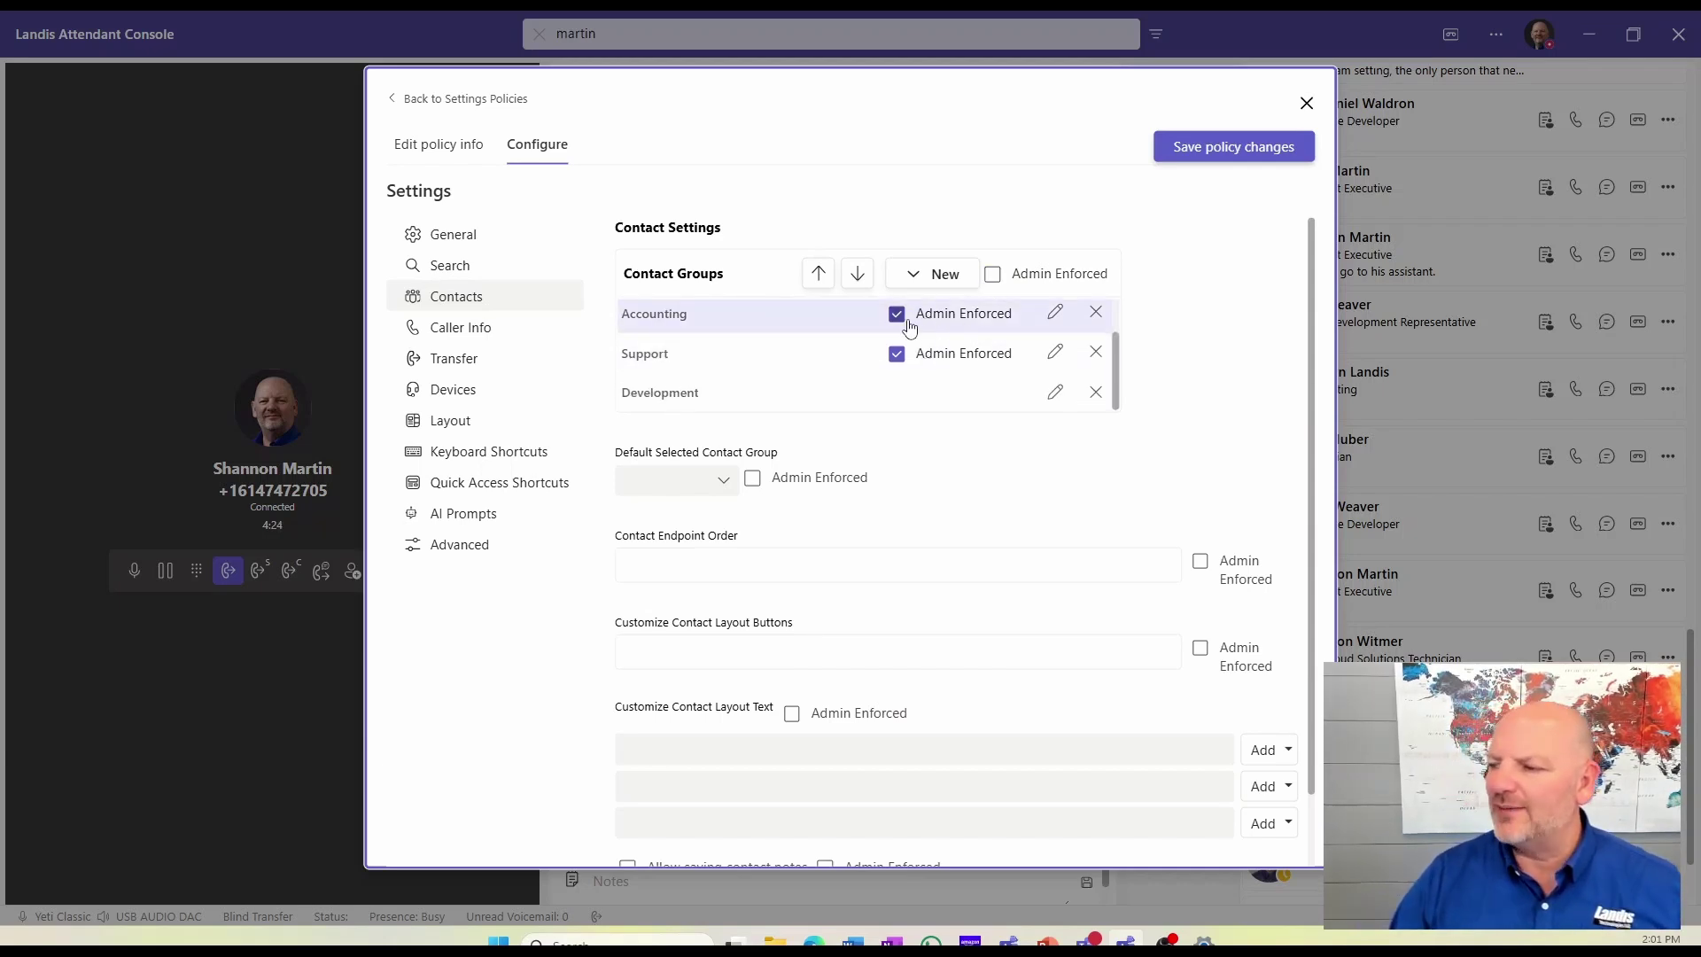
# Make the Development contact group admin enforced and save the policy changes.
pyautogui.scroll(-1, 910, 330)
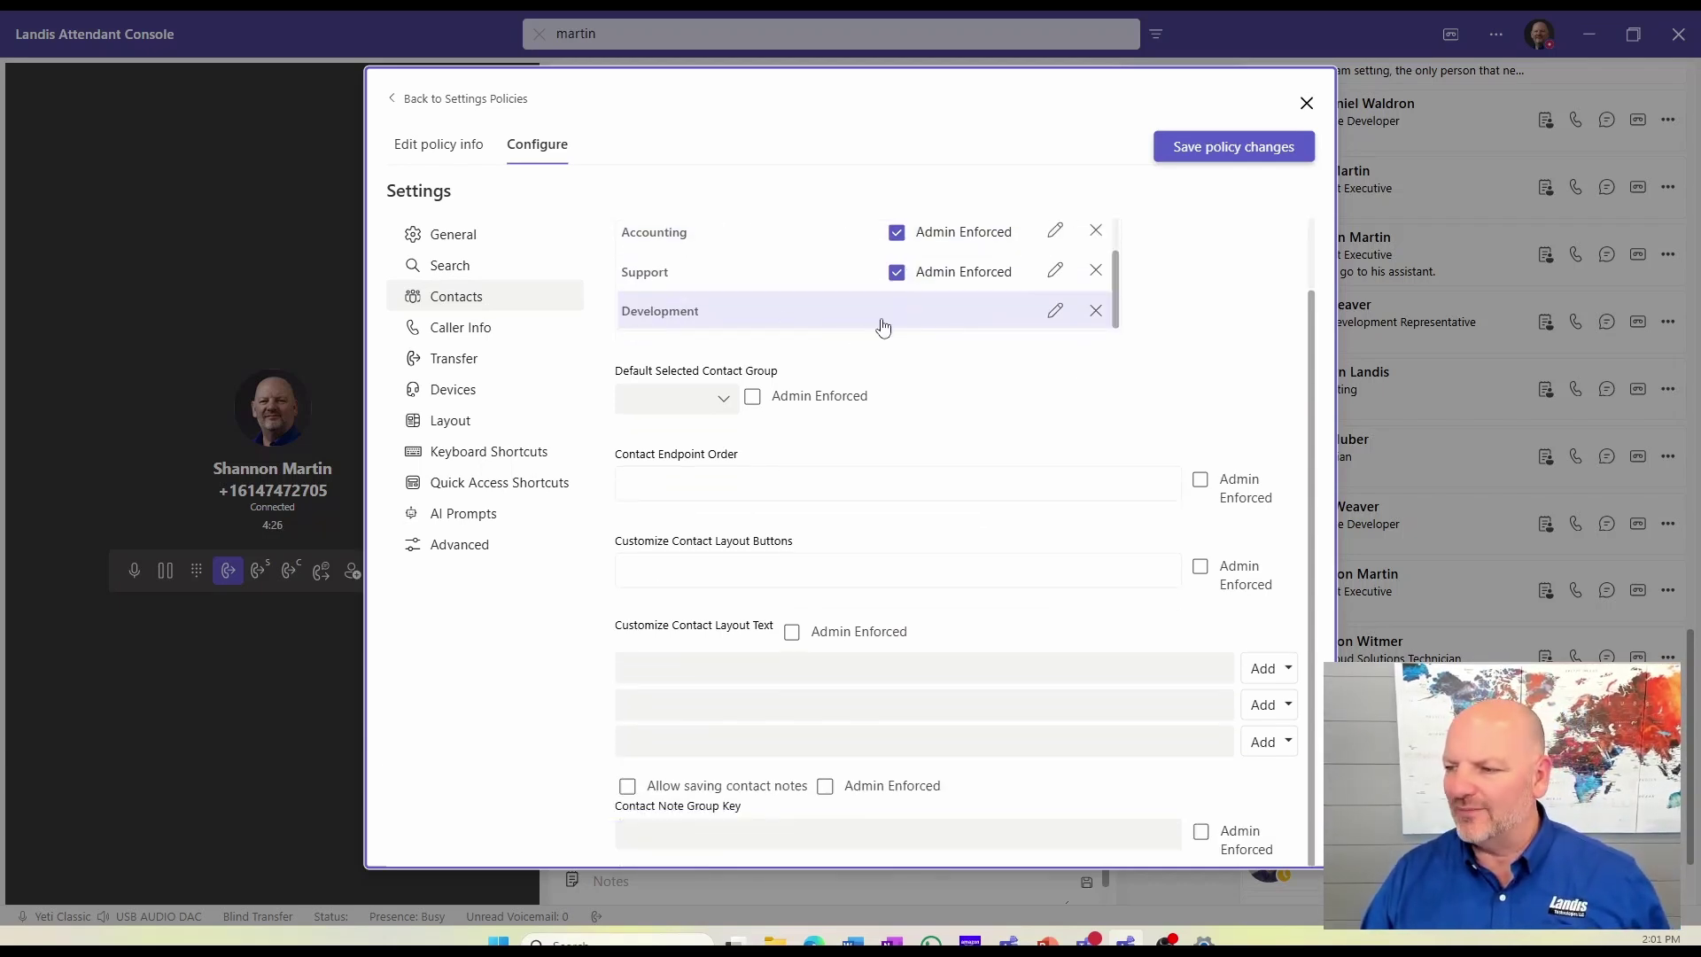
pyautogui.scroll(1, 915, 283)
pyautogui.scroll(-1, 915, 285)
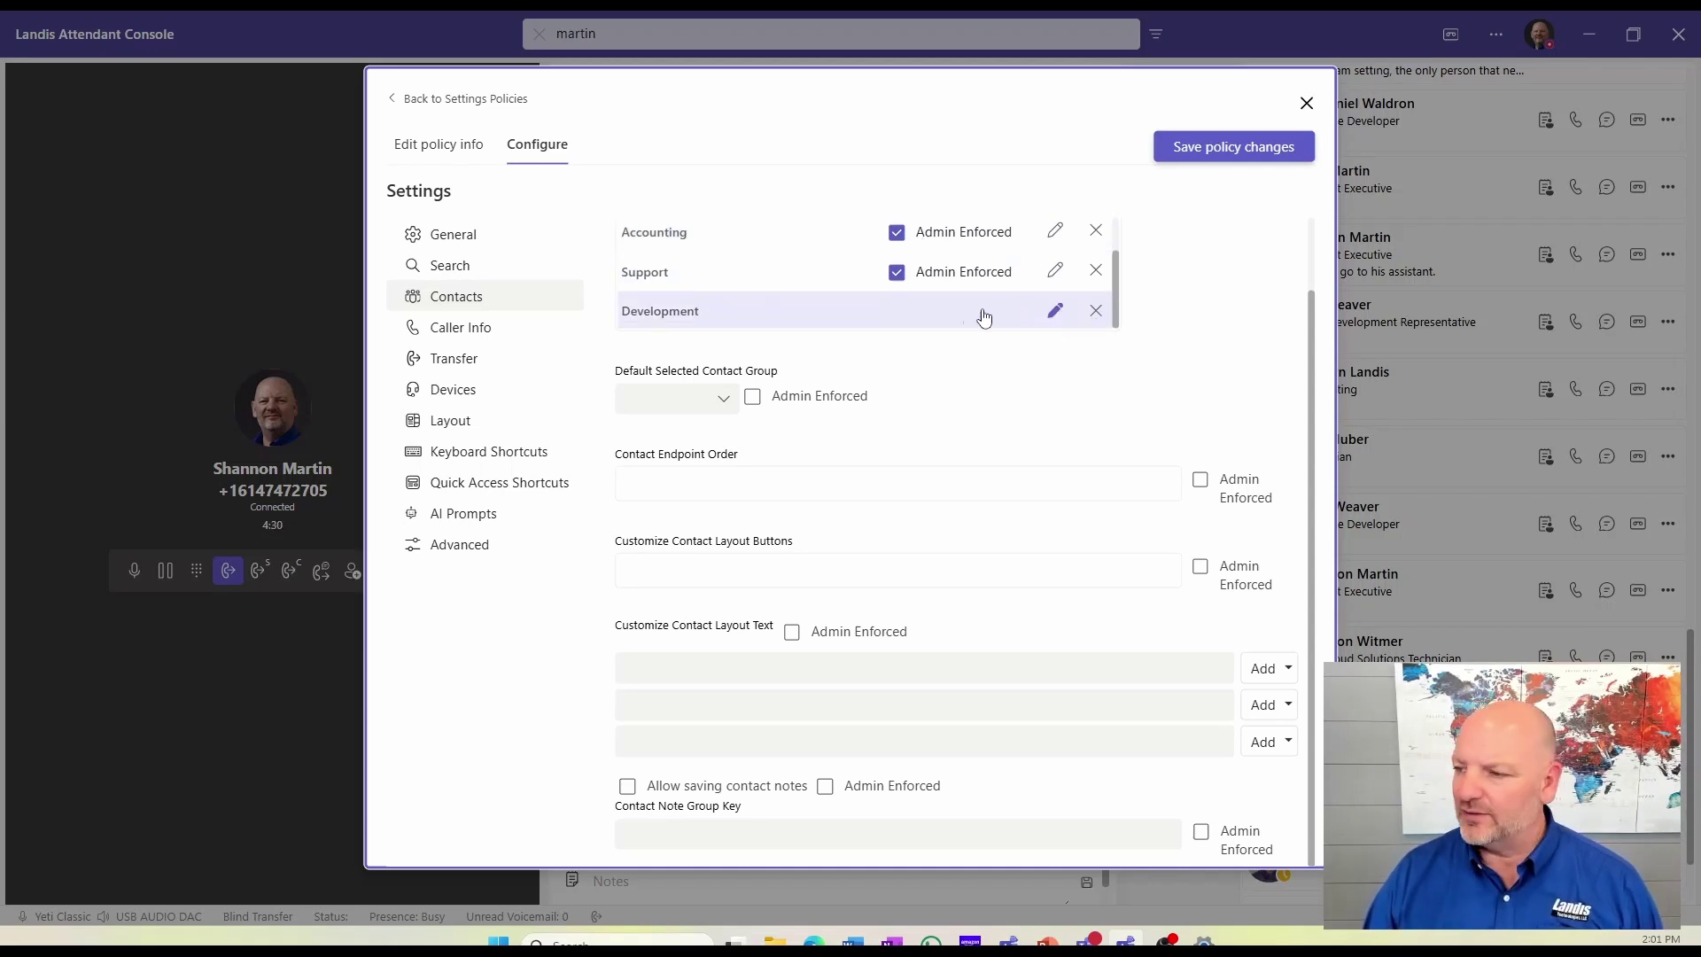
pyautogui.click(1054, 311)
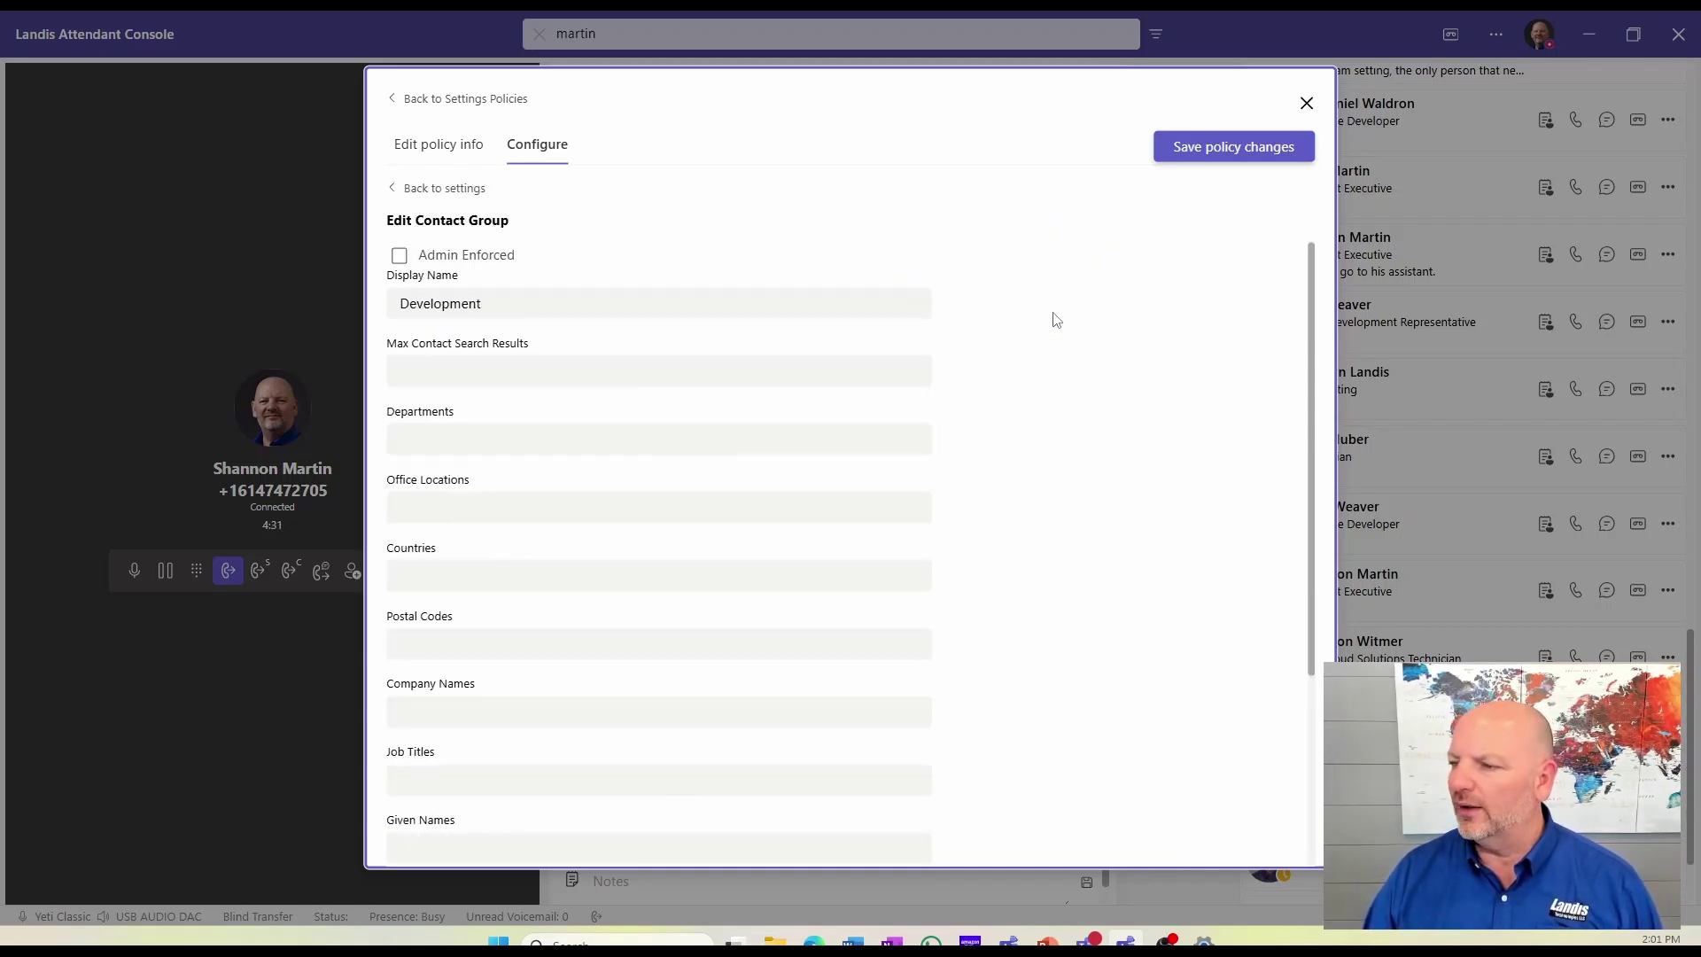
pyautogui.click(398, 255)
pyautogui.click(1249, 154)
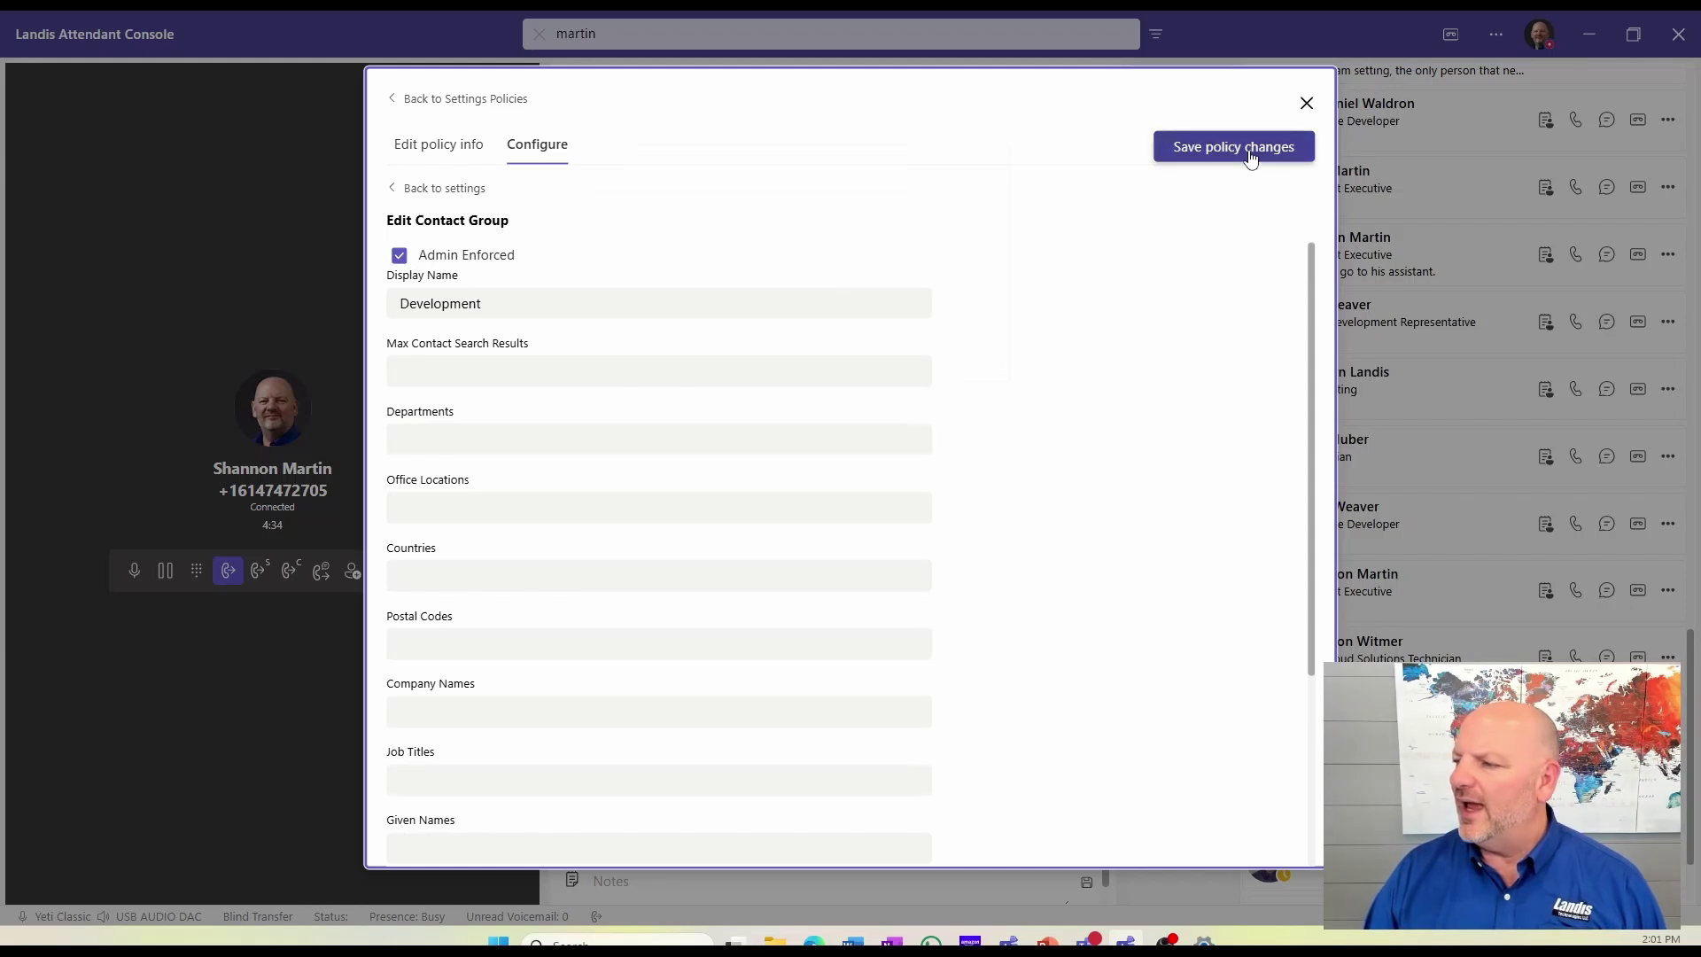
# Reopen the New Demo Policy configuration and check the admin enforcement of its contact groups.
pyautogui.click(949, 362)
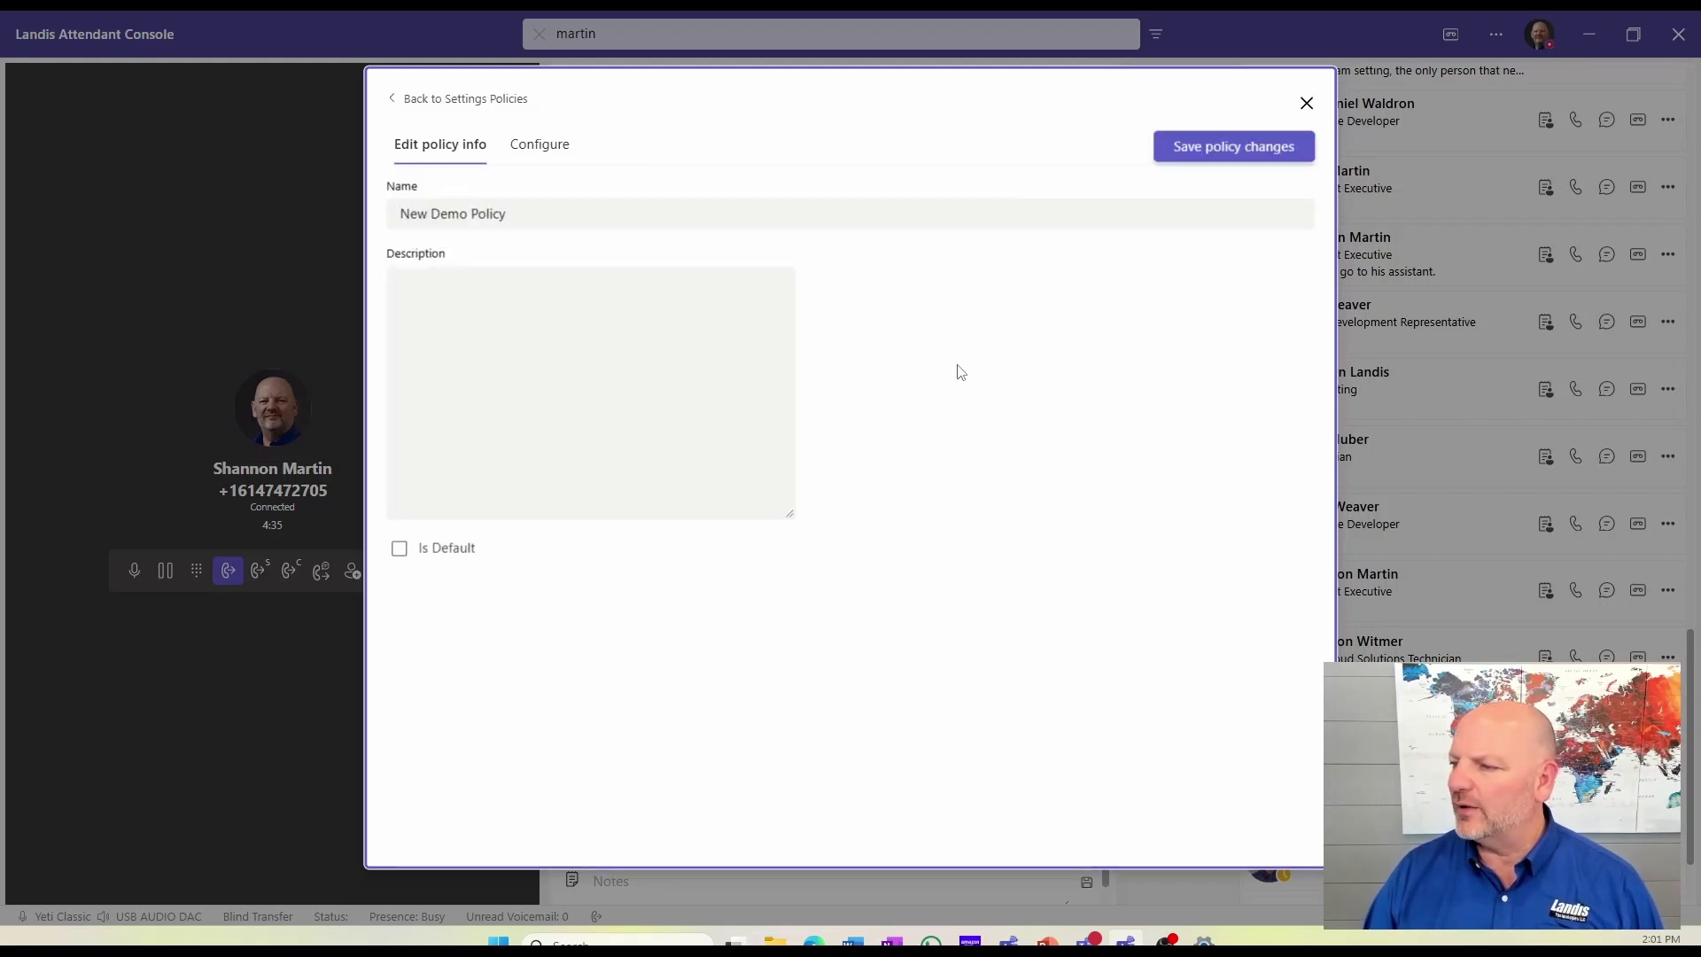
pyautogui.click(565, 148)
pyautogui.scroll(-1, 946, 352)
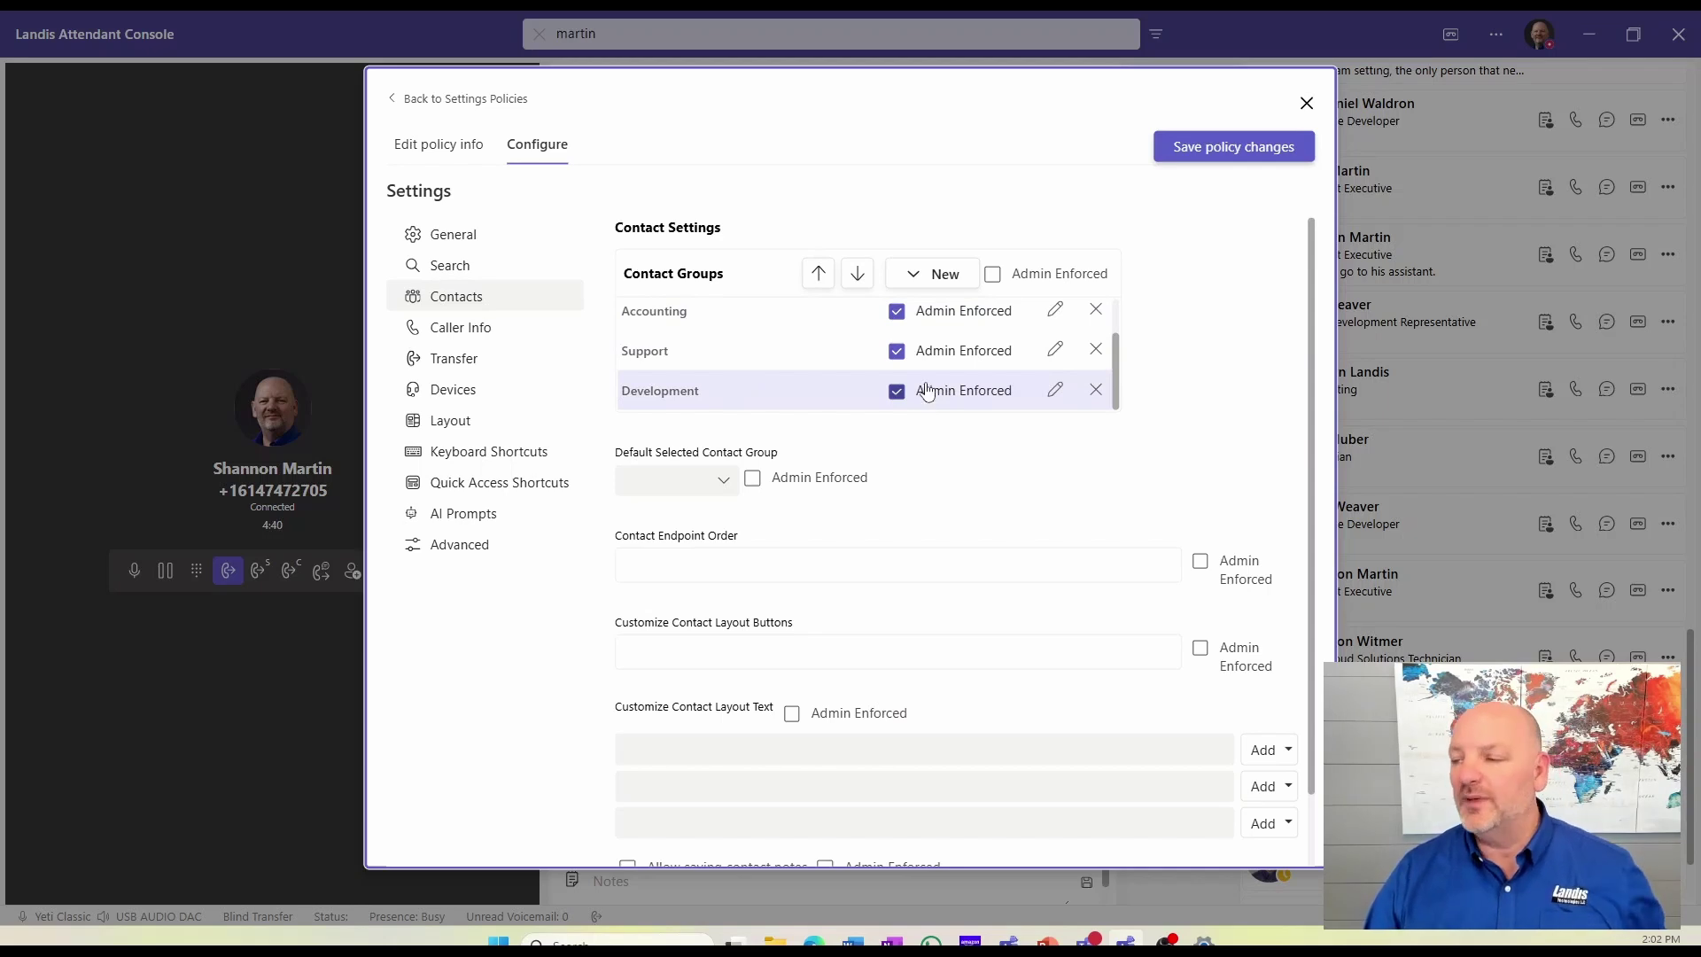
pyautogui.scroll(1, 923, 363)
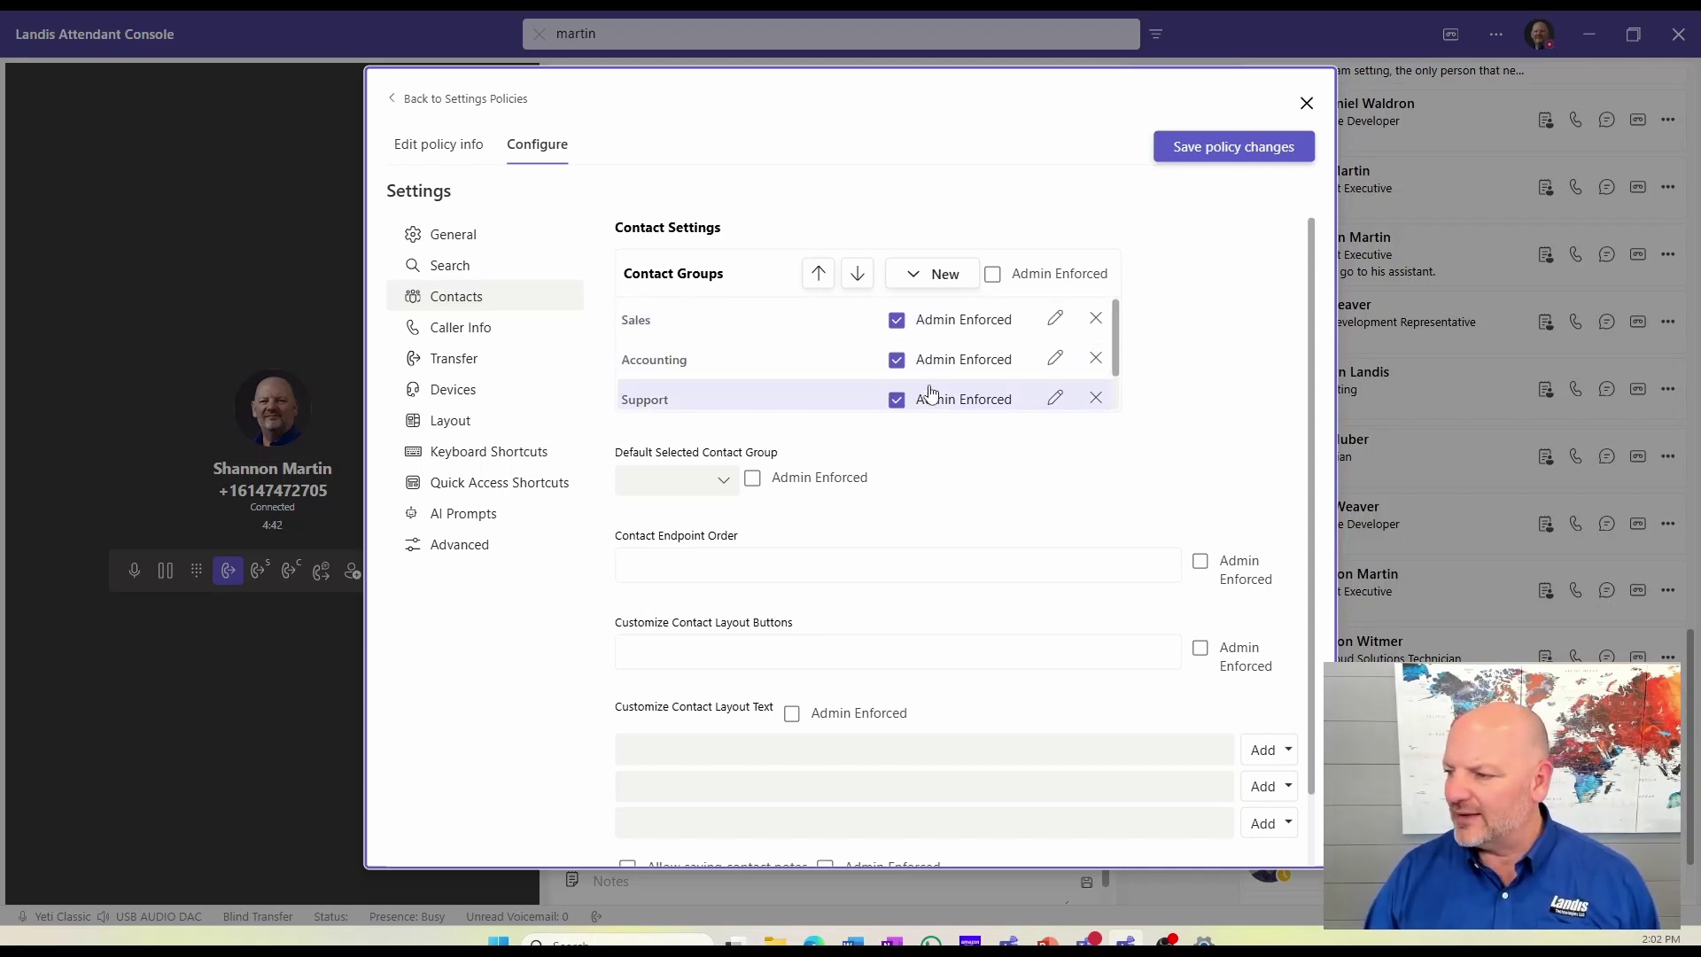
pyautogui.scroll(-1, 928, 390)
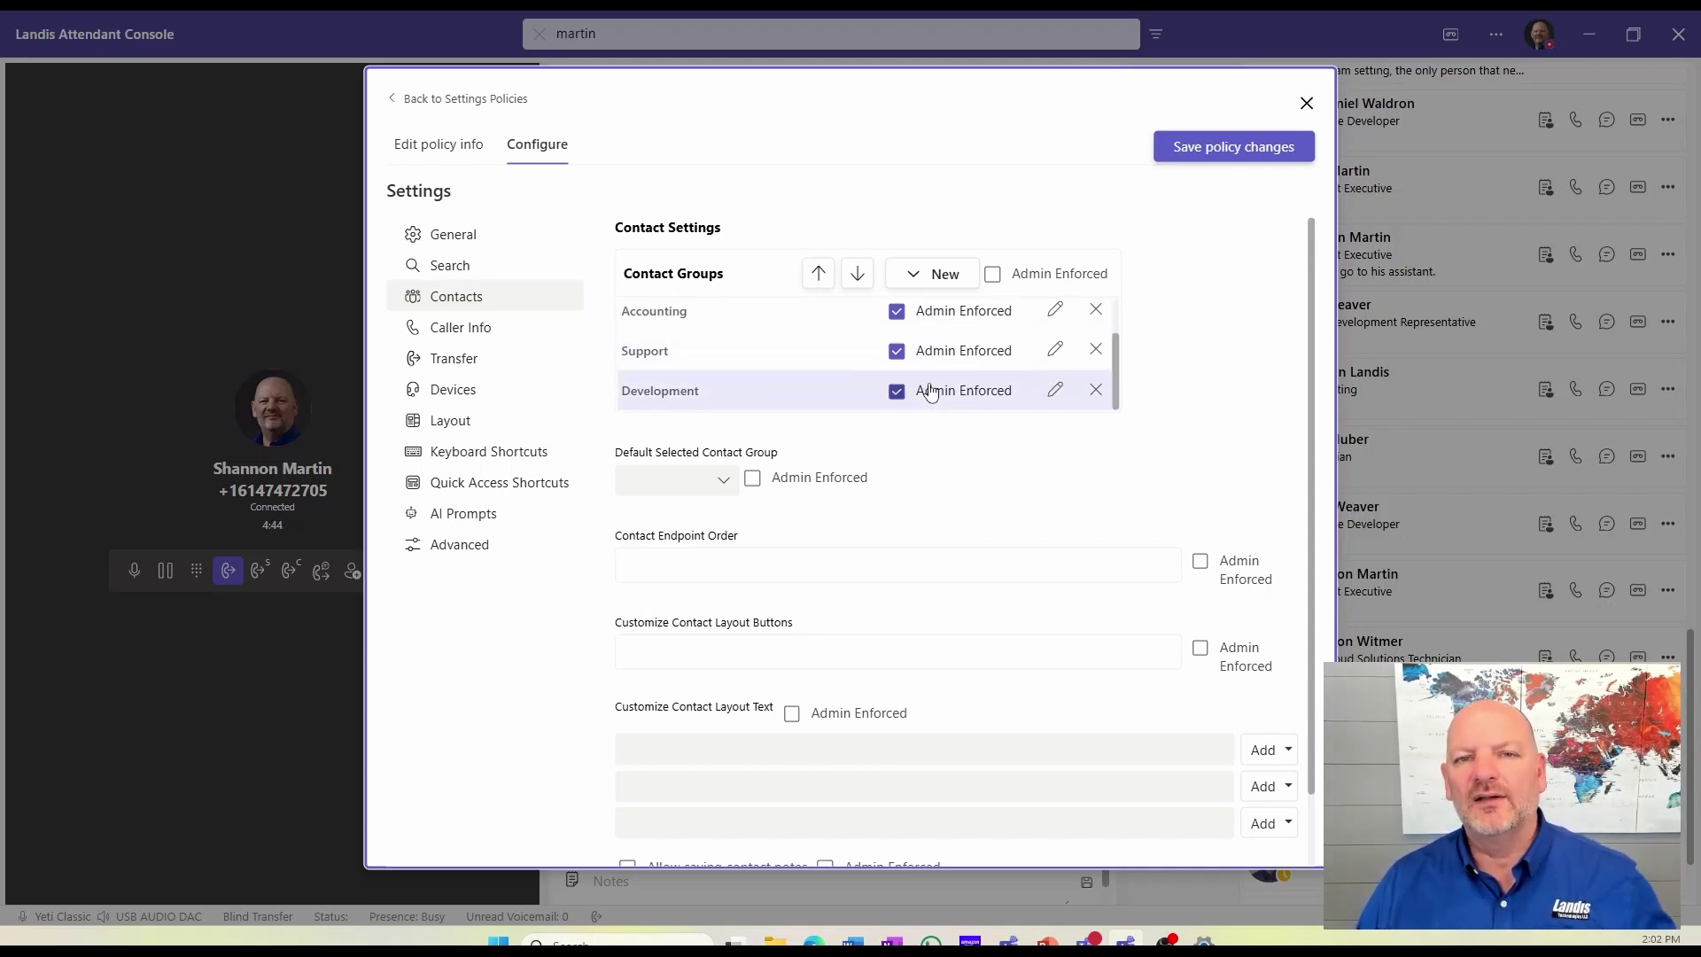